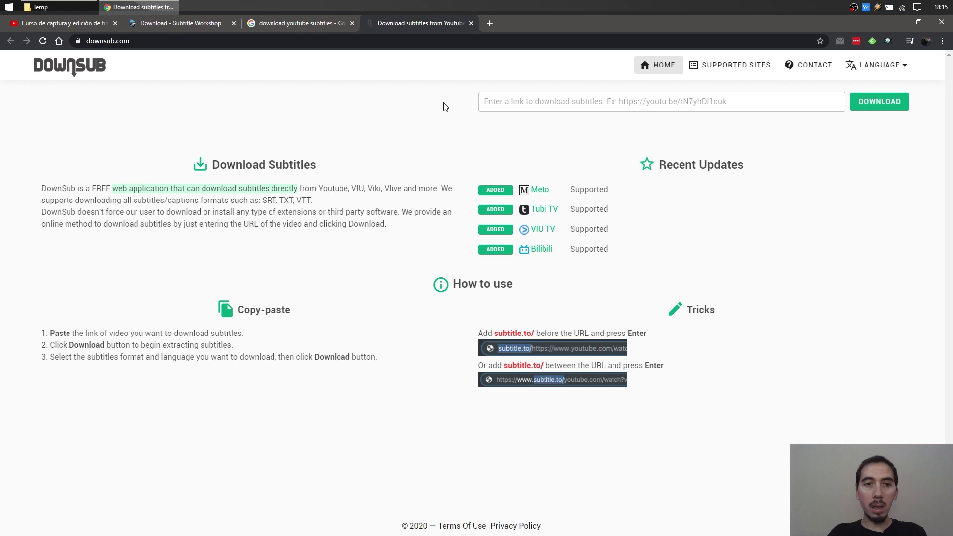
Download the published Spanish (Automatic) subtitles of the time-lapse course video from its YouTube Studio subtitles page.
key(ctrl+1)
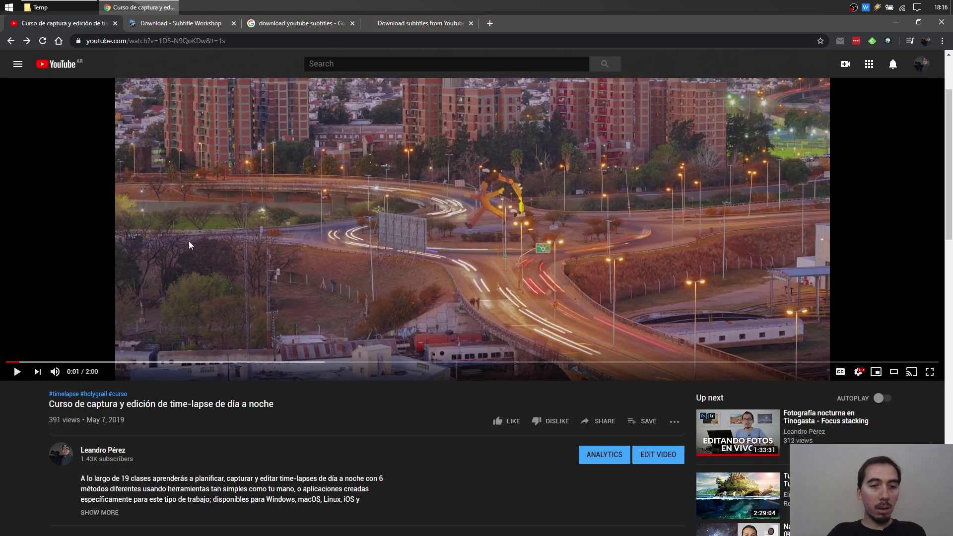
click(659, 455)
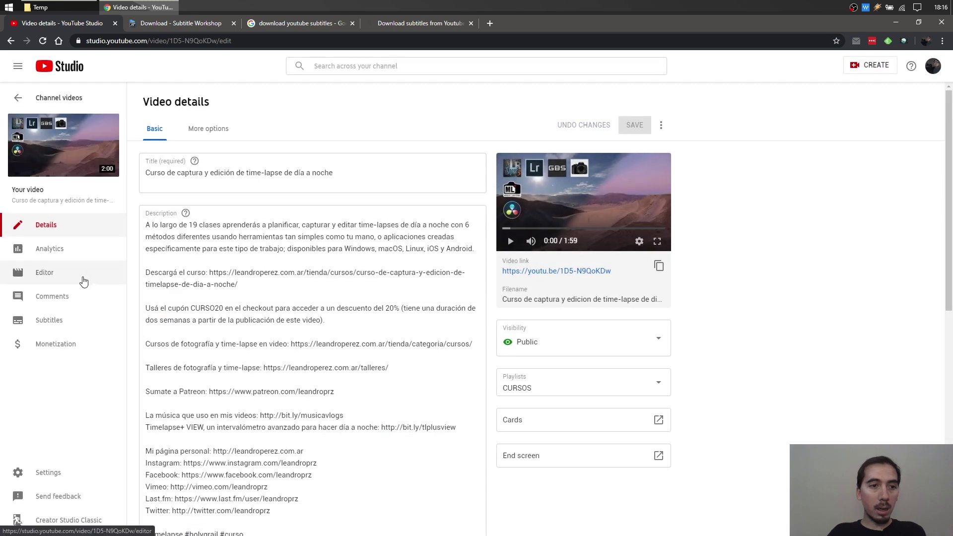
click(58, 322)
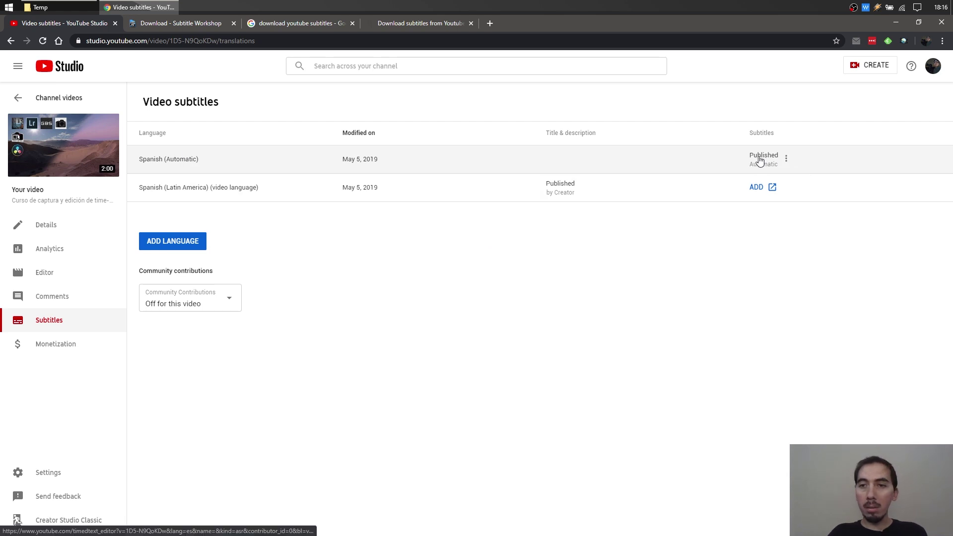
click(787, 160)
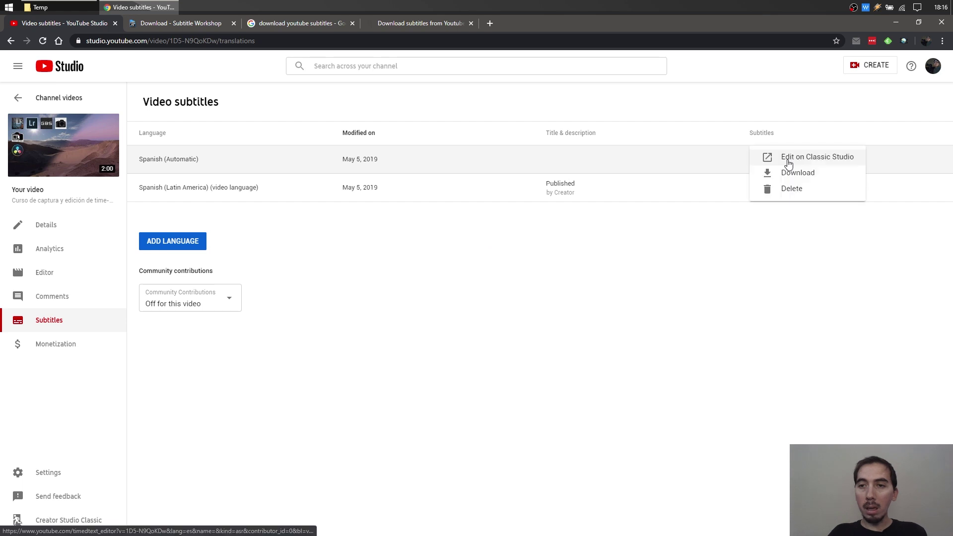
click(798, 176)
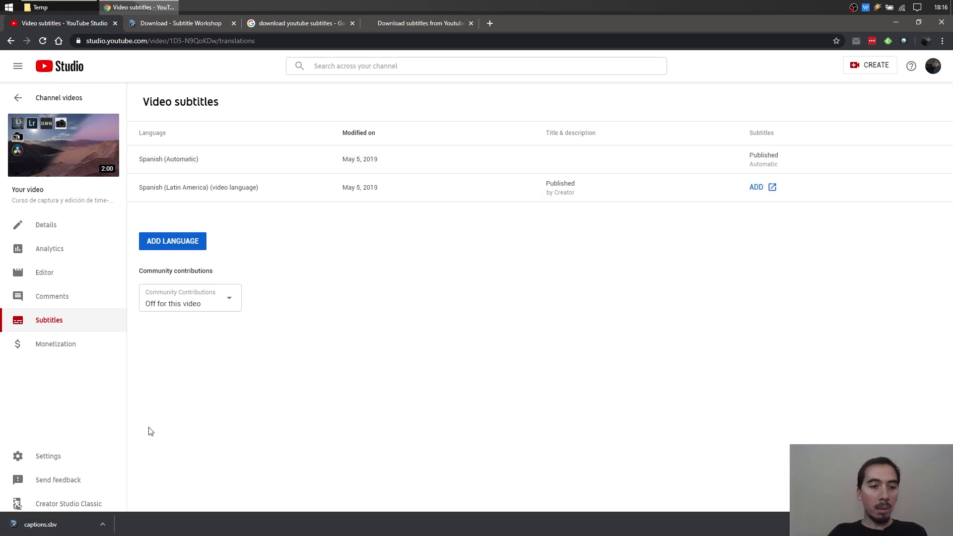
Locate the downloaded captions.sbv file in the Temp folder in File Explorer.
click(73, 7)
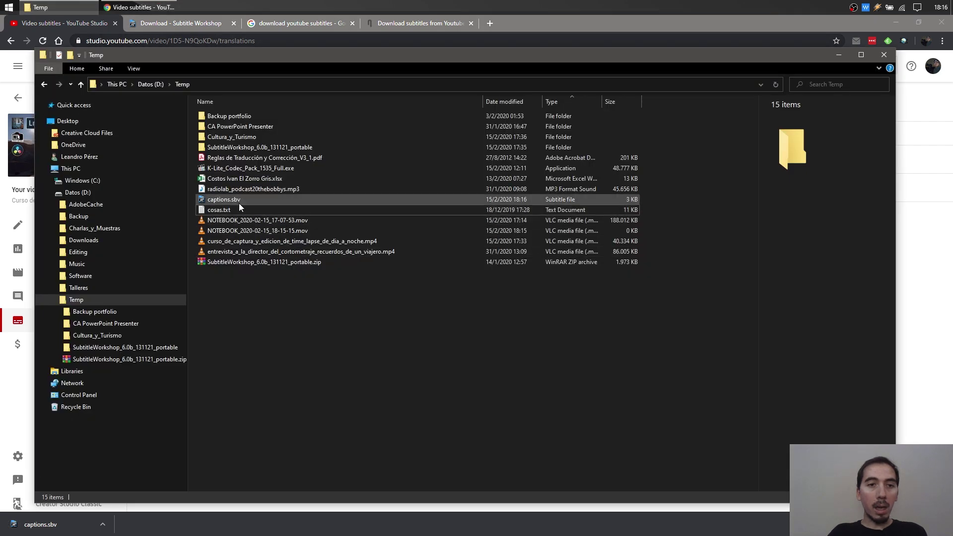
click(237, 201)
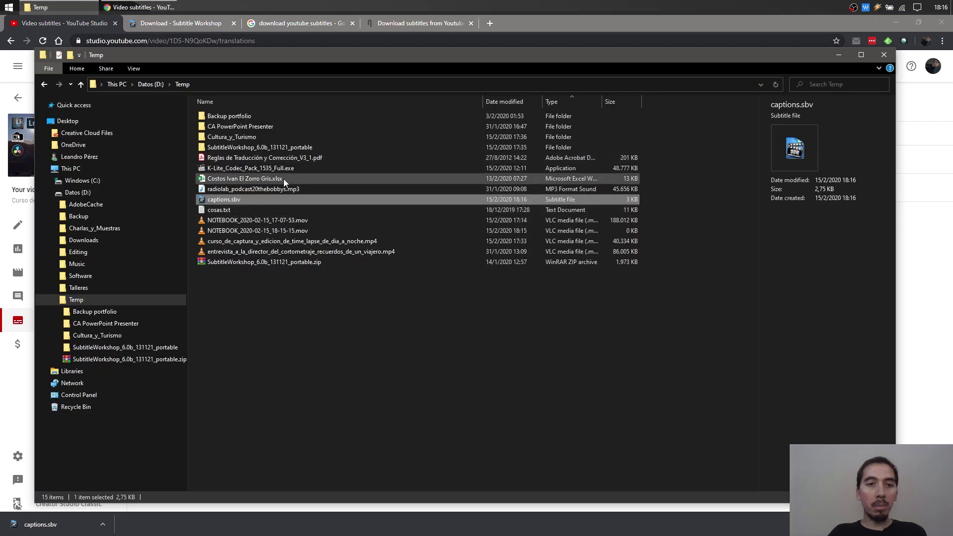
click(312, 303)
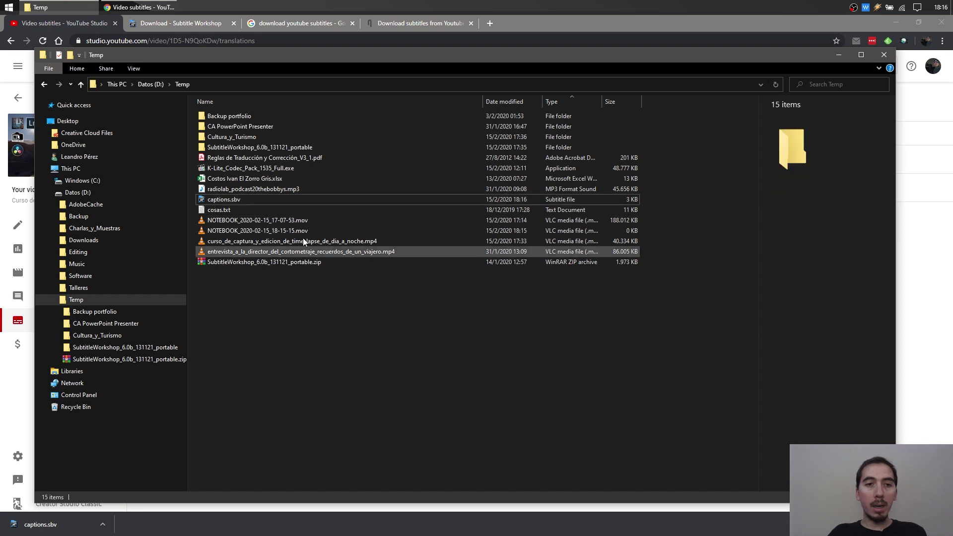
View the Subtitle Workshop download page, and launch SubtitleWorkshop.exe from the SubtitleWorkshop_6.0b_131121_portable folder in Temp.
click(184, 24)
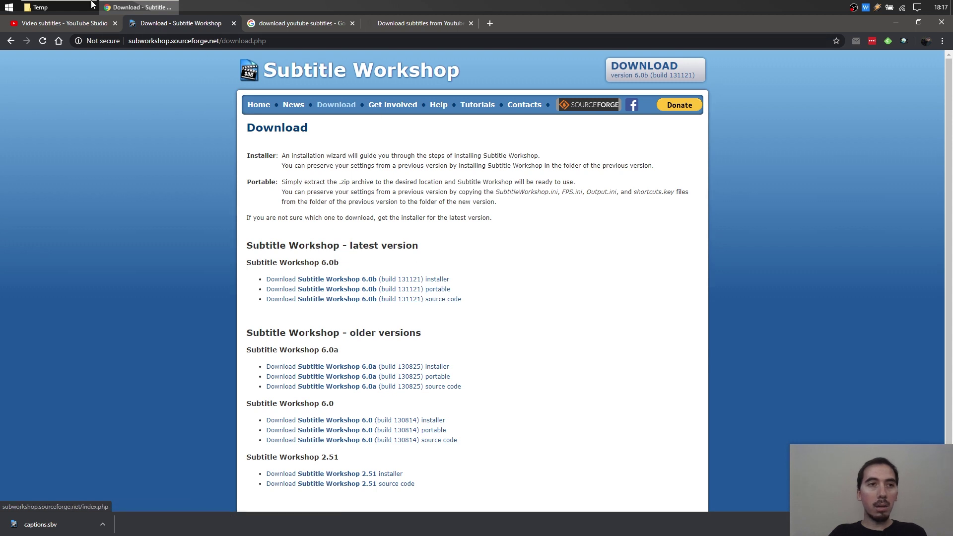
click(40, 7)
click(279, 147)
double_click(278, 148)
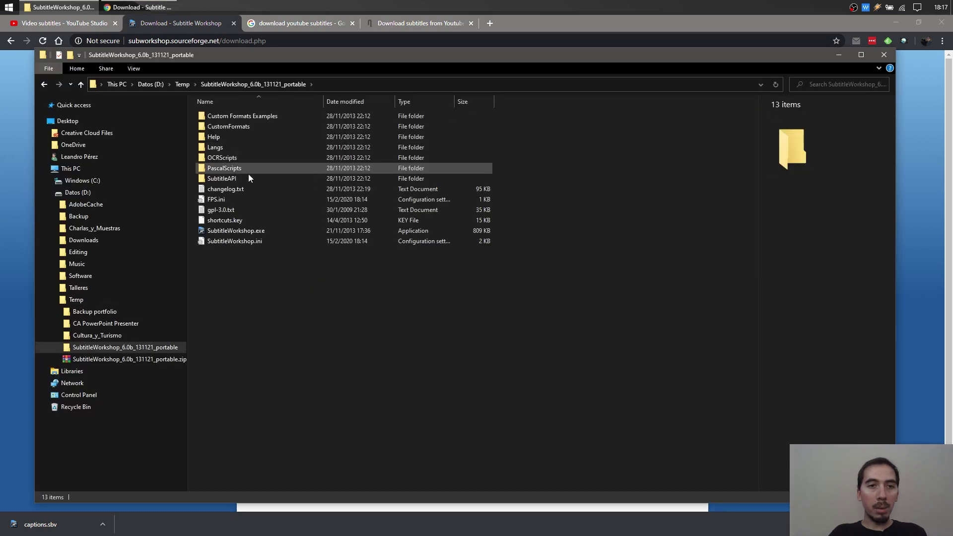
click(251, 231)
double_click(337, 225)
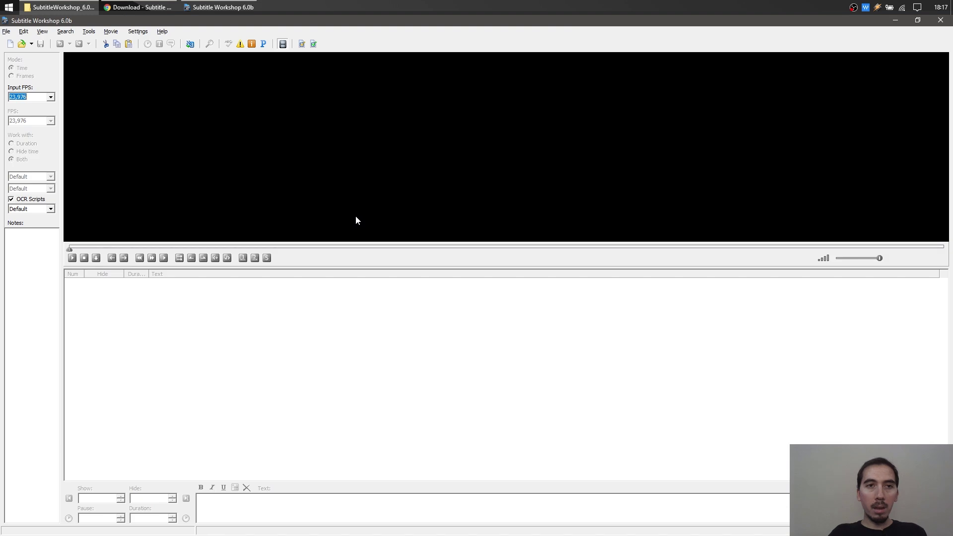
Check the available interface languages in Subtitle Workshop and the older versions on its download page in Chrome.
click(134, 32)
mouse_move(199, 65)
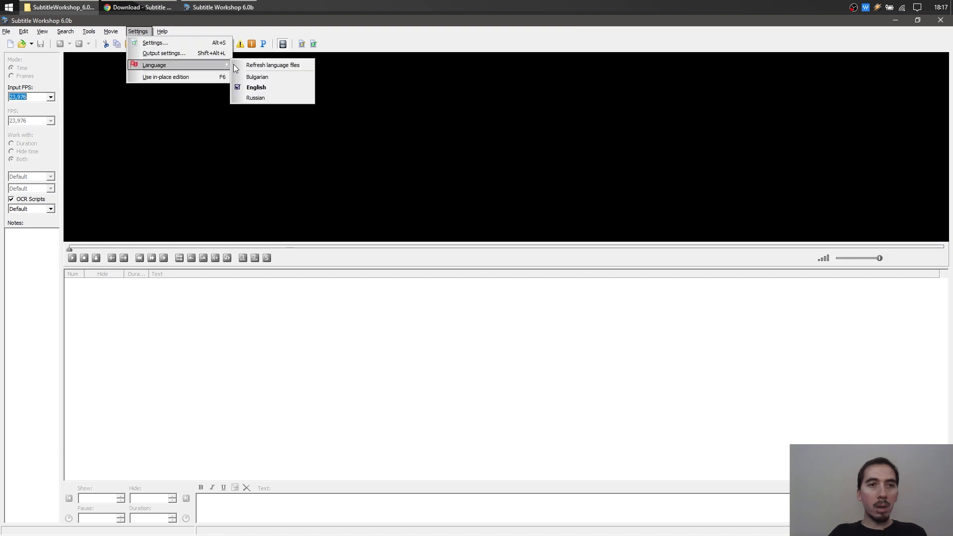
click(142, 7)
scroll(353, 416, down, 2)
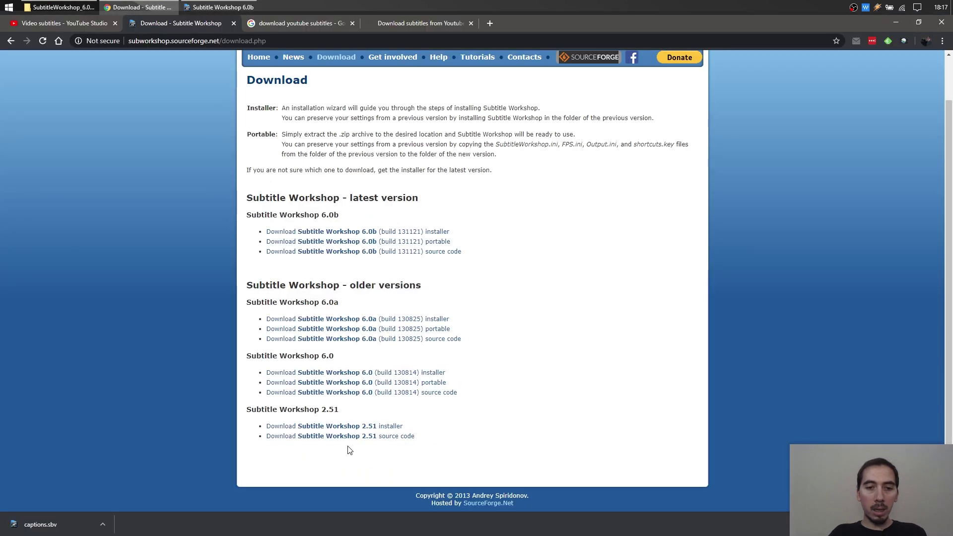
click(211, 6)
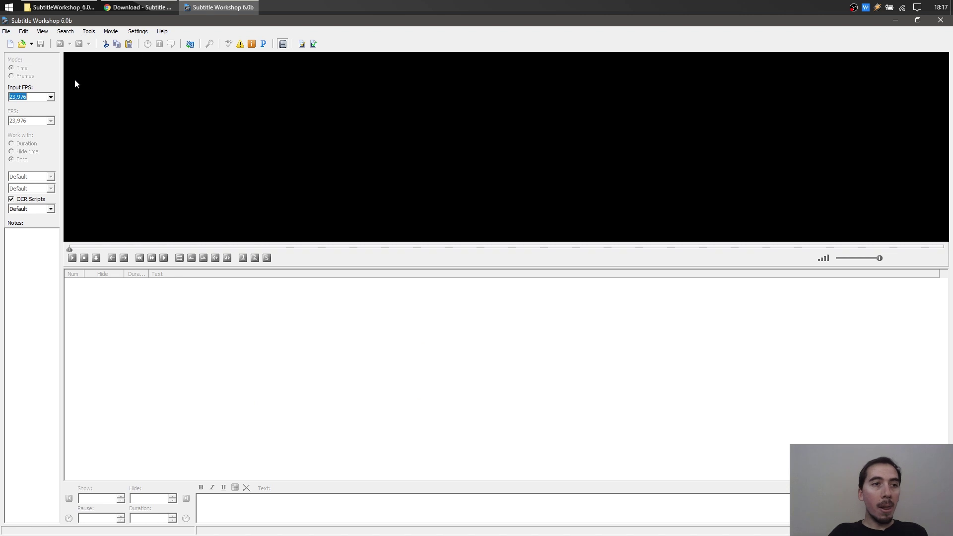
Load the movie curso_de_captura_y_edicion_de_time_lapse_de_dia_a_noche.mp4 from the Temp folder.
click(110, 31)
click(122, 42)
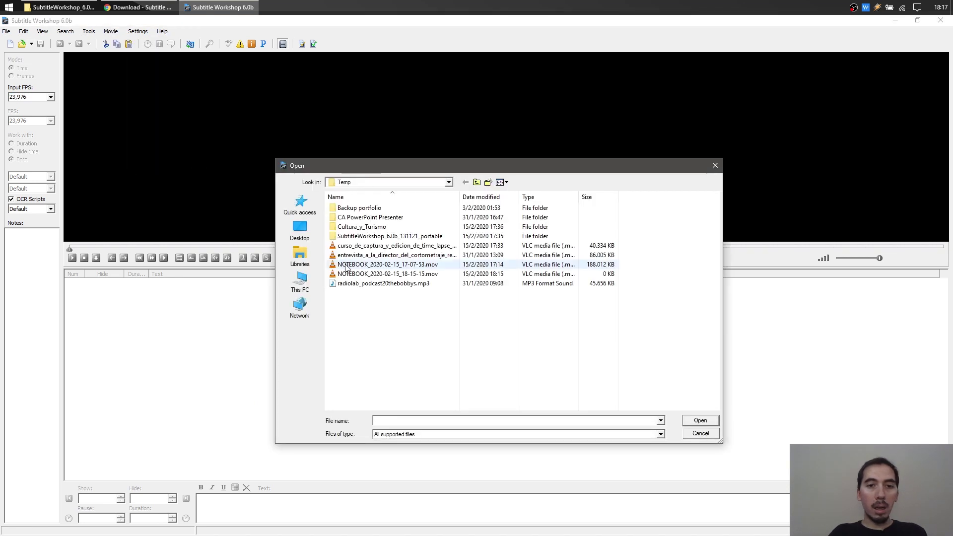
click(365, 246)
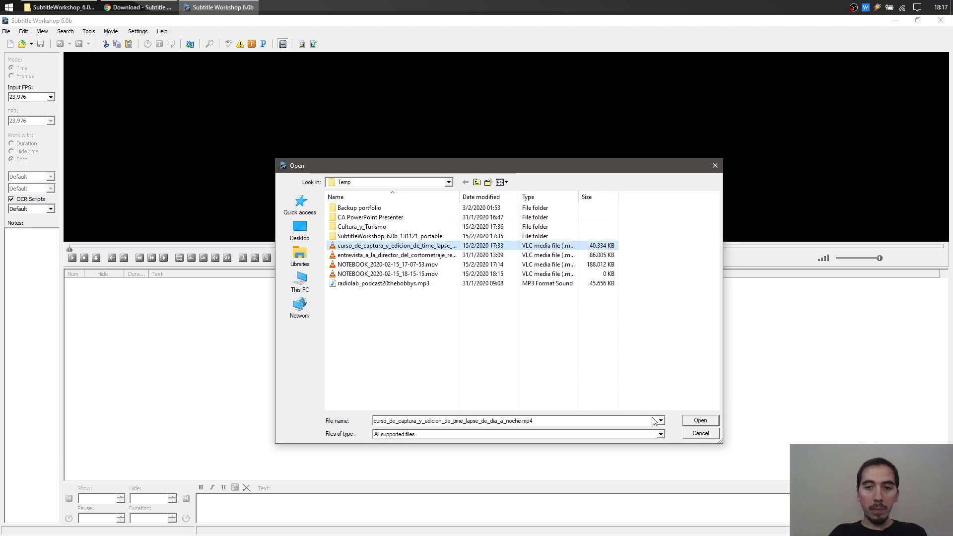
click(701, 421)
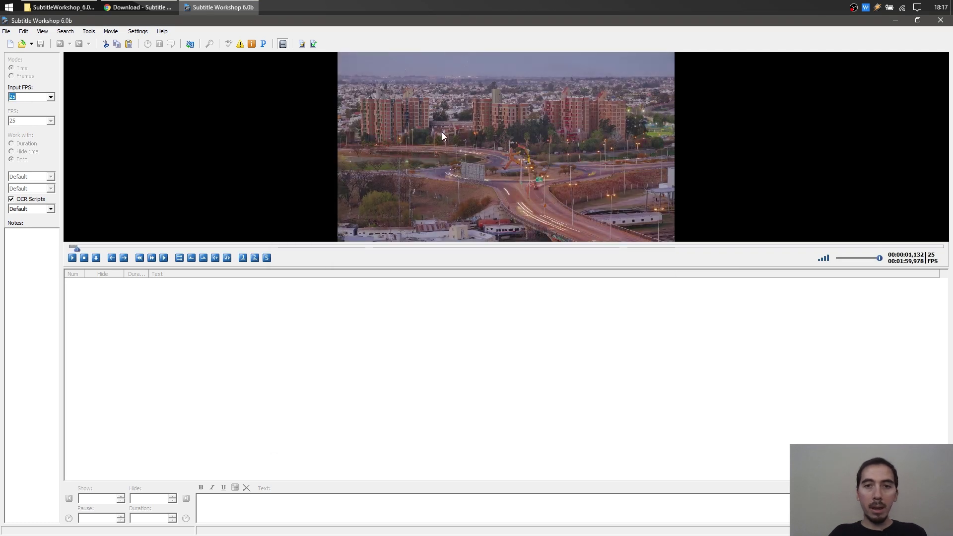
Load the subtitle file captions.sbv from the Temp folder.
click(22, 44)
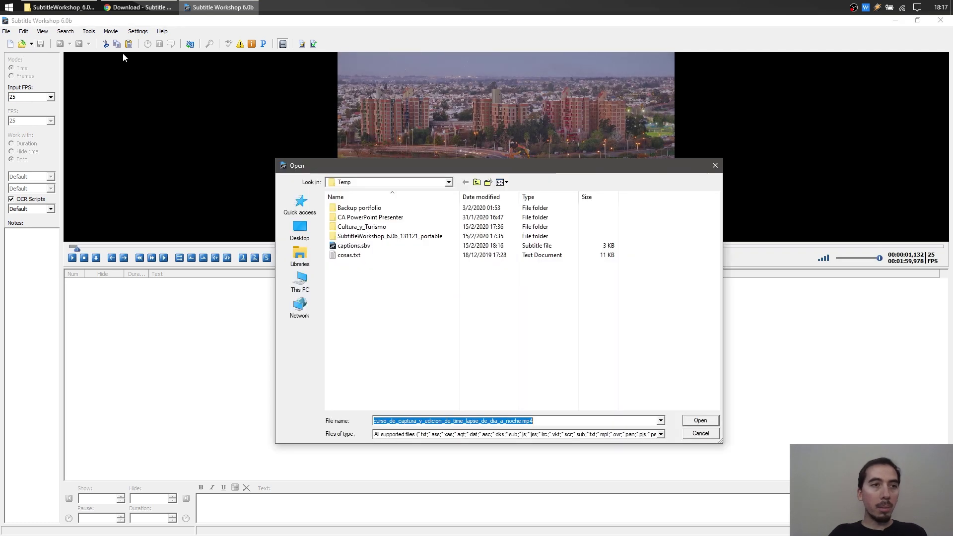
click(363, 248)
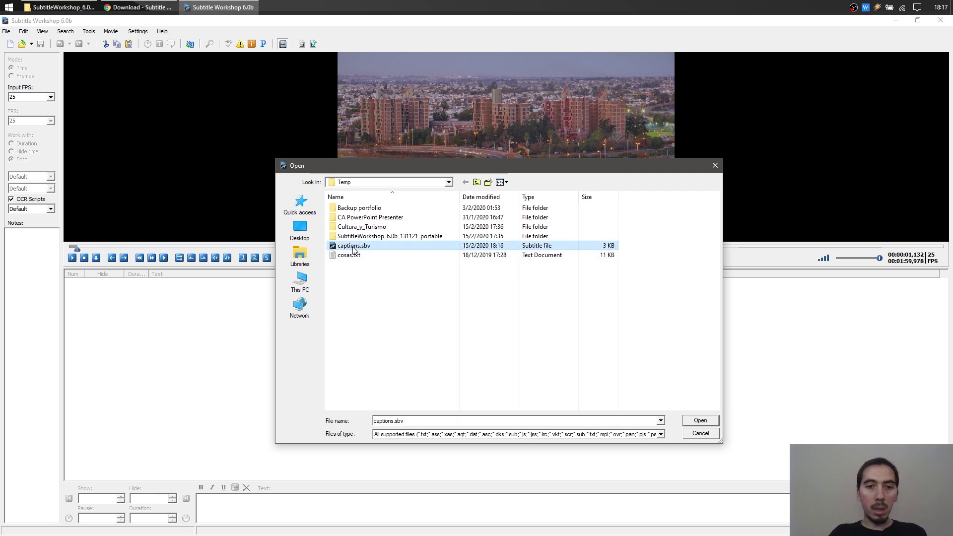
click(694, 422)
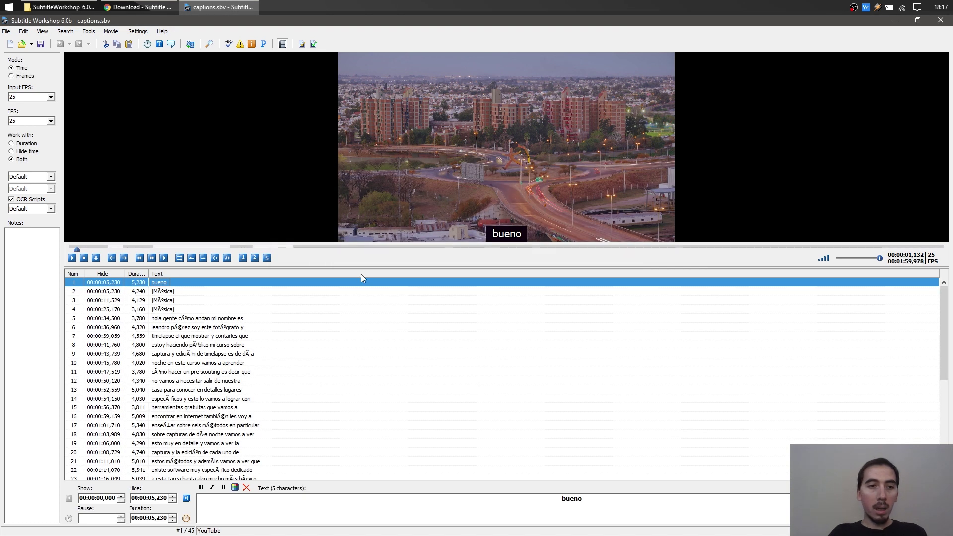
Play a few seconds of the video and examine the accented characters in the first eleven subtitle lines.
click(177, 300)
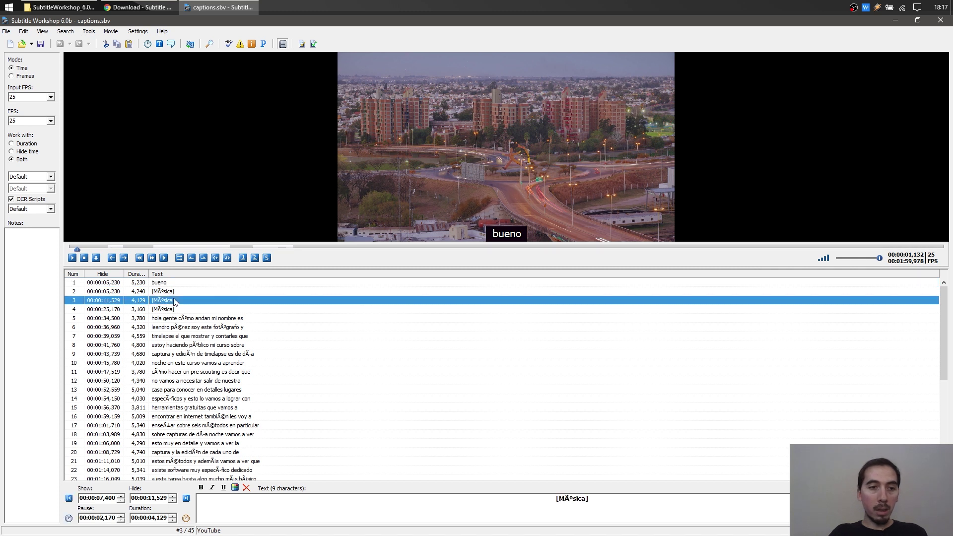
click(167, 292)
click(72, 258)
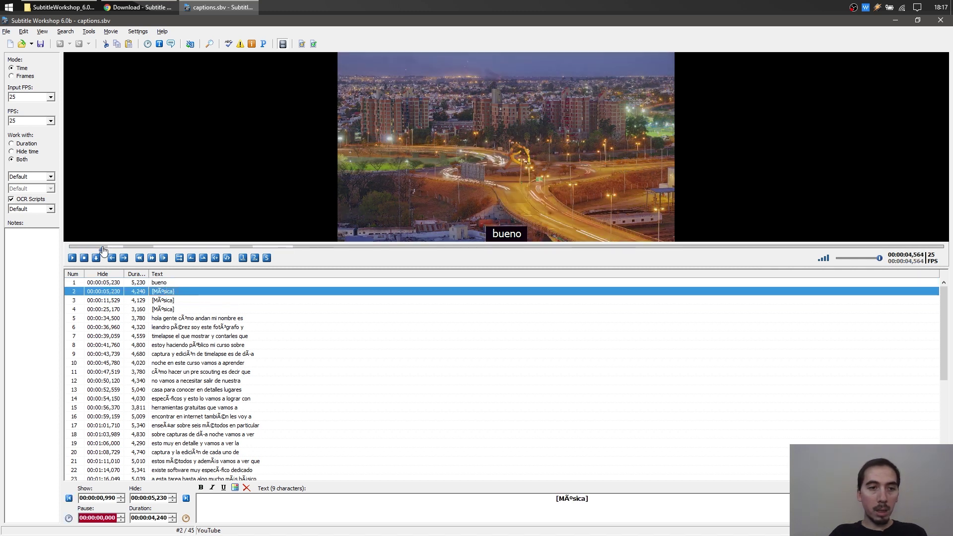
click(212, 328)
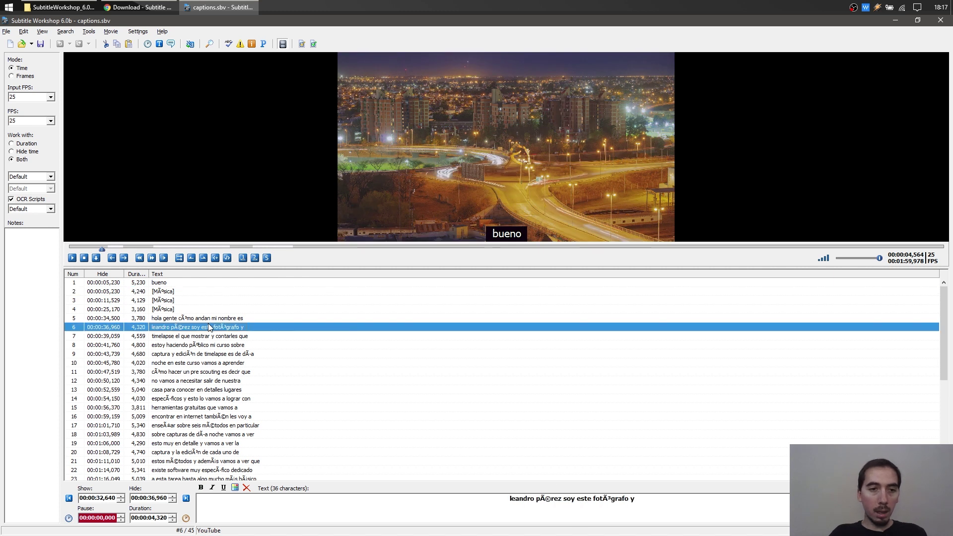
click(189, 319)
click(189, 327)
click(189, 336)
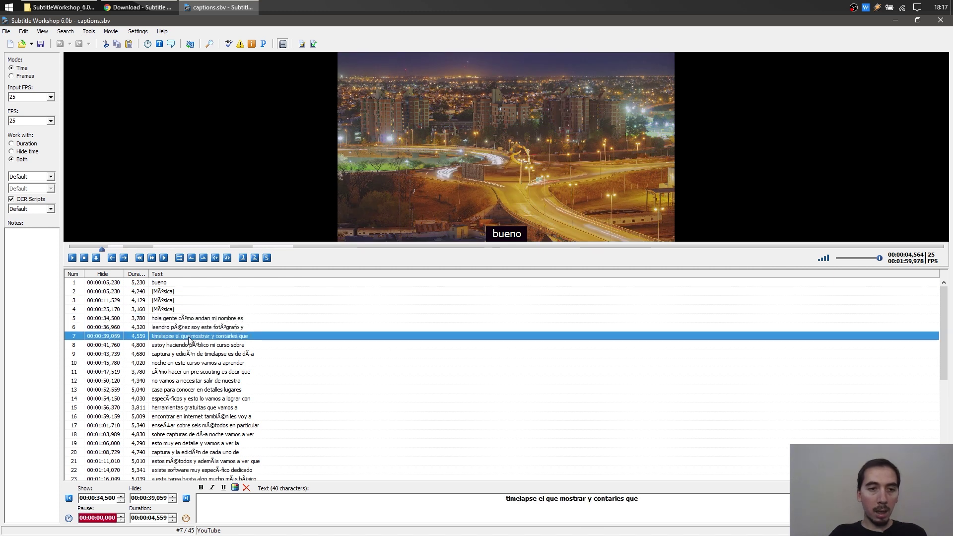
click(189, 364)
click(170, 373)
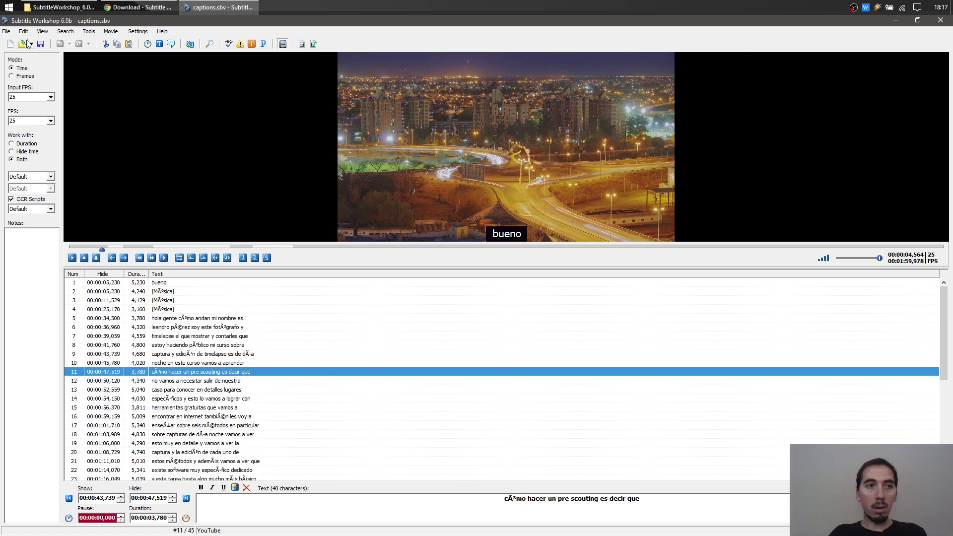
Close the loaded subtitles and open captions.sbv from the Temp folder in Notepad.
click(6, 32)
click(14, 108)
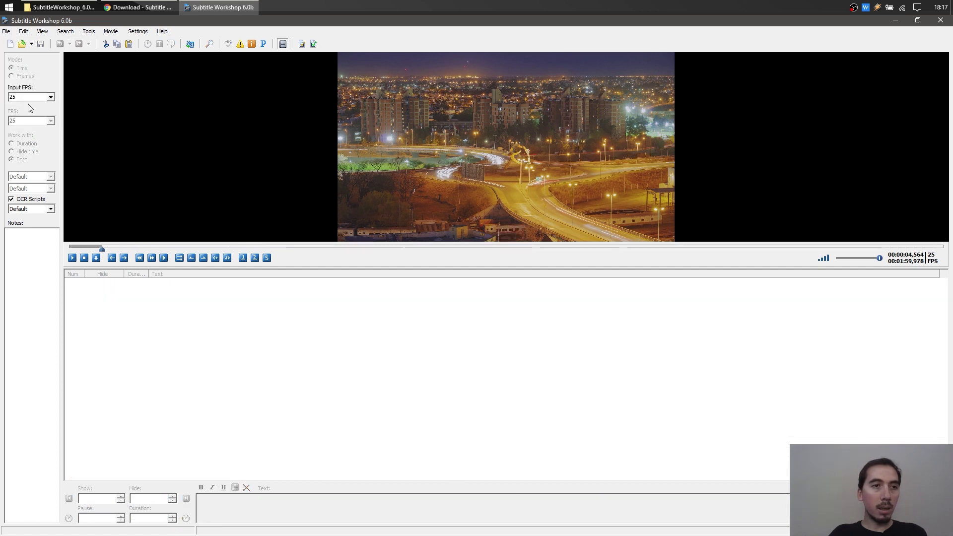
click(59, 7)
click(104, 298)
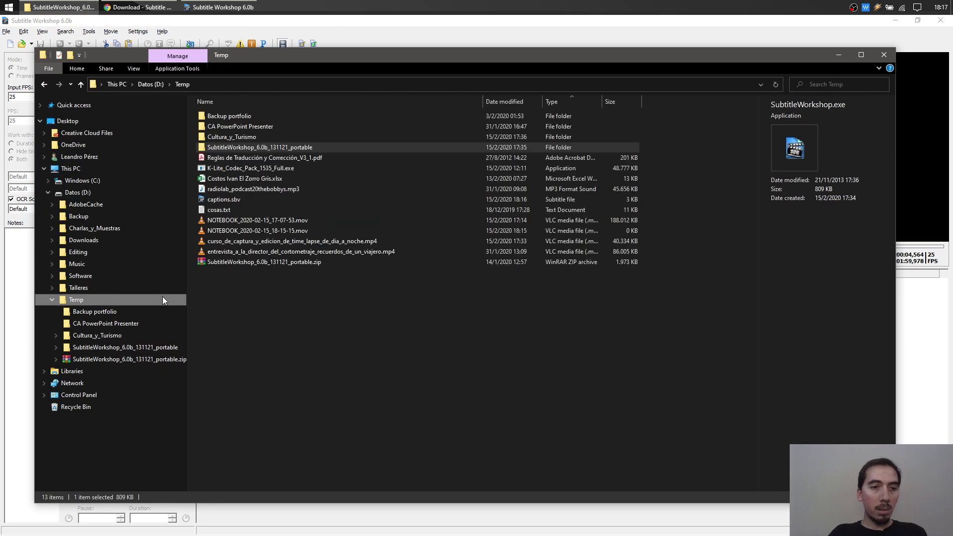
click(229, 200)
right_click(229, 200)
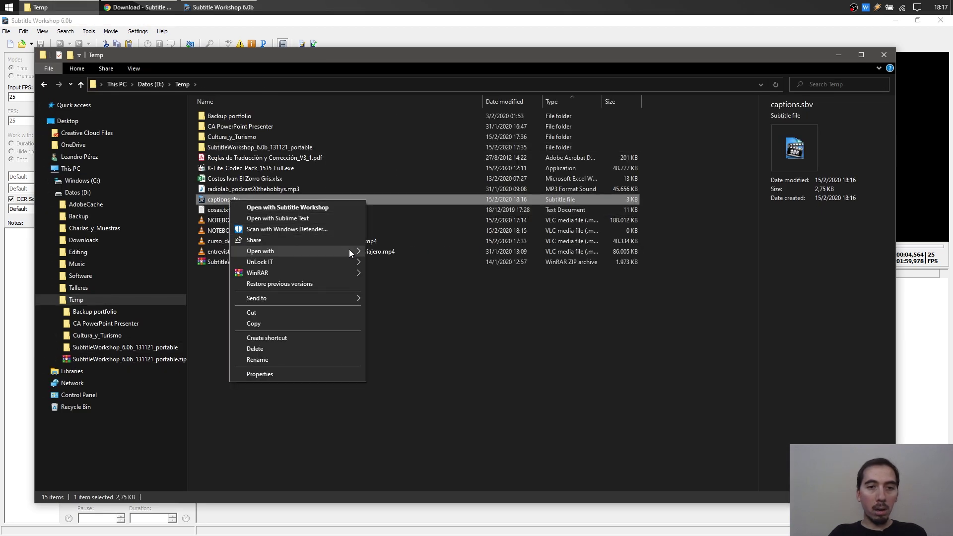
mouse_move(350, 249)
click(392, 249)
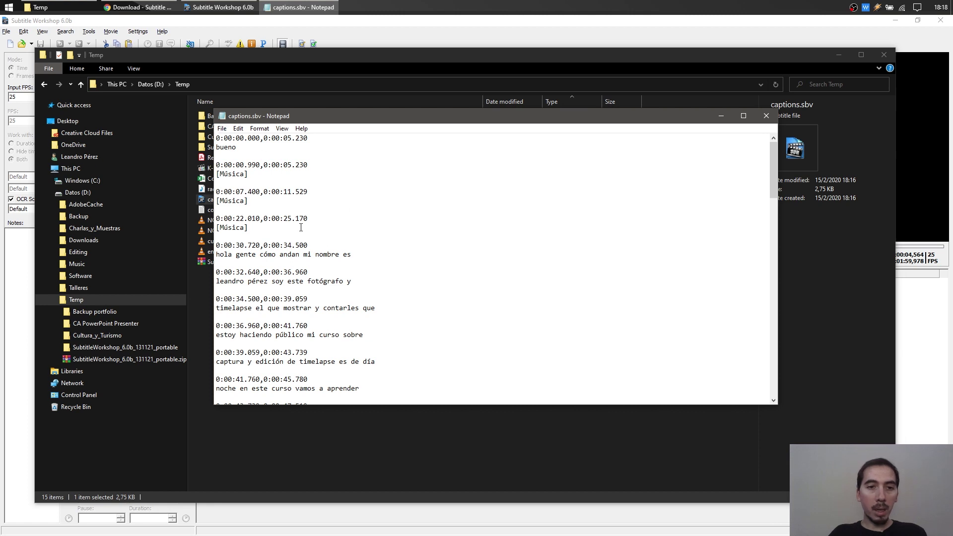
Save captions.sbv over the existing file with ANSI encoding and close Notepad.
click(222, 129)
click(244, 184)
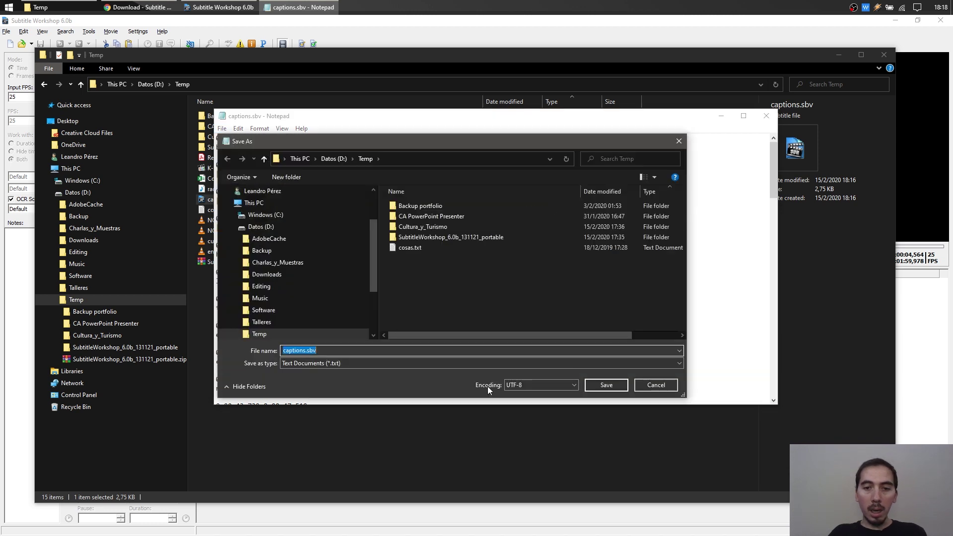
click(532, 389)
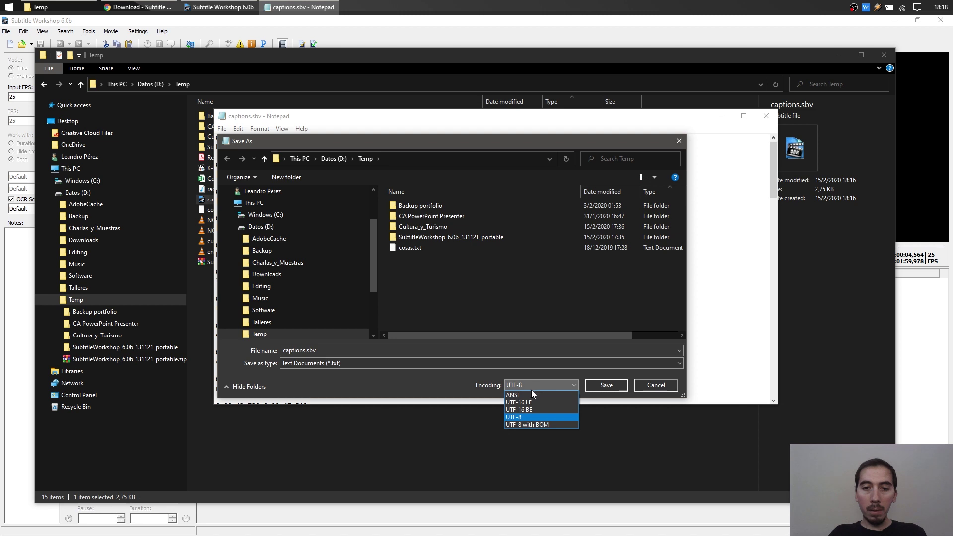
click(524, 395)
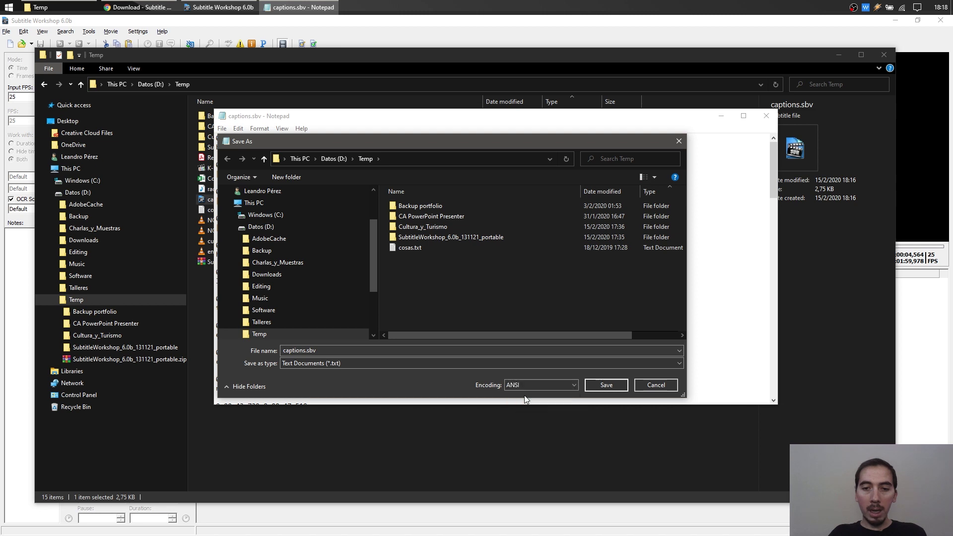
click(603, 385)
click(501, 282)
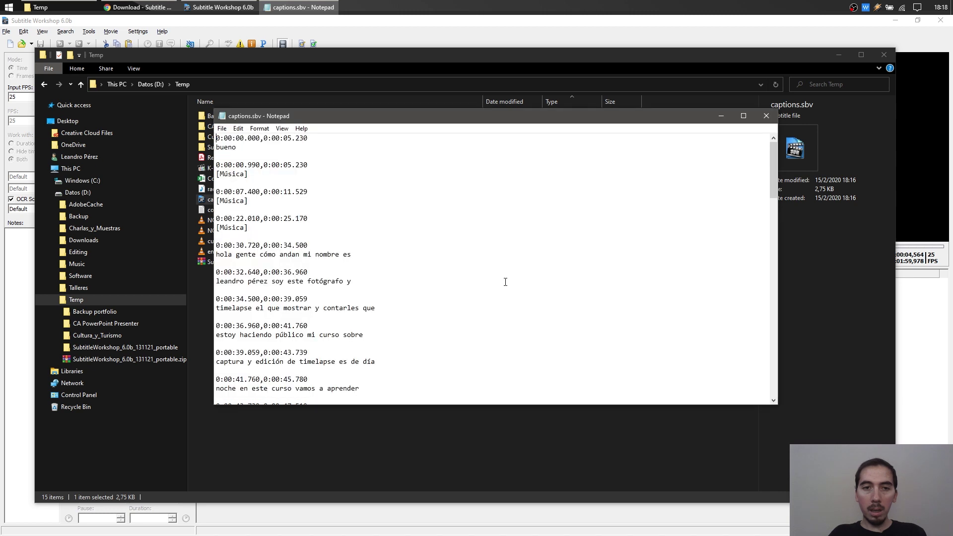
click(765, 116)
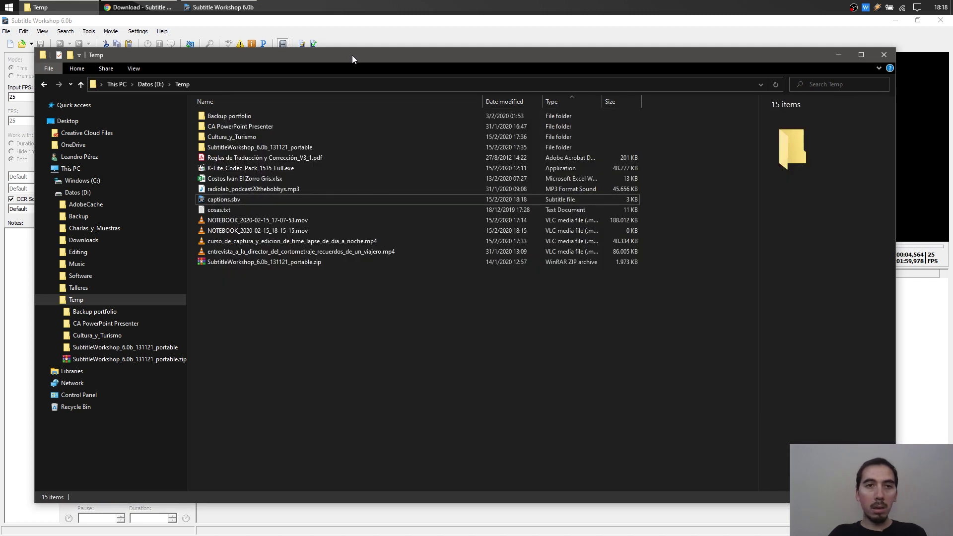
Switch to Subtitle Workshop and load the re-encoded captions.sbv from the Temp folder.
click(113, 39)
click(22, 43)
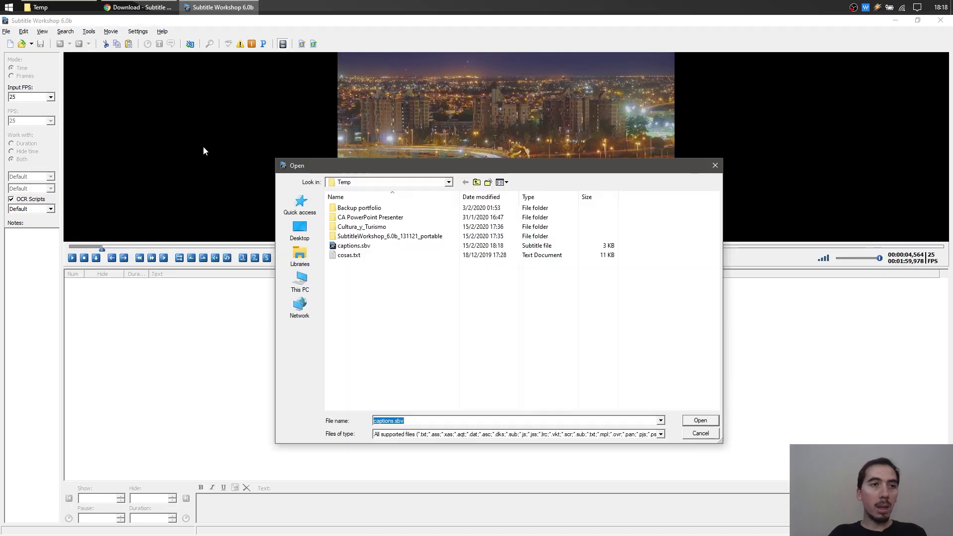
double_click(355, 246)
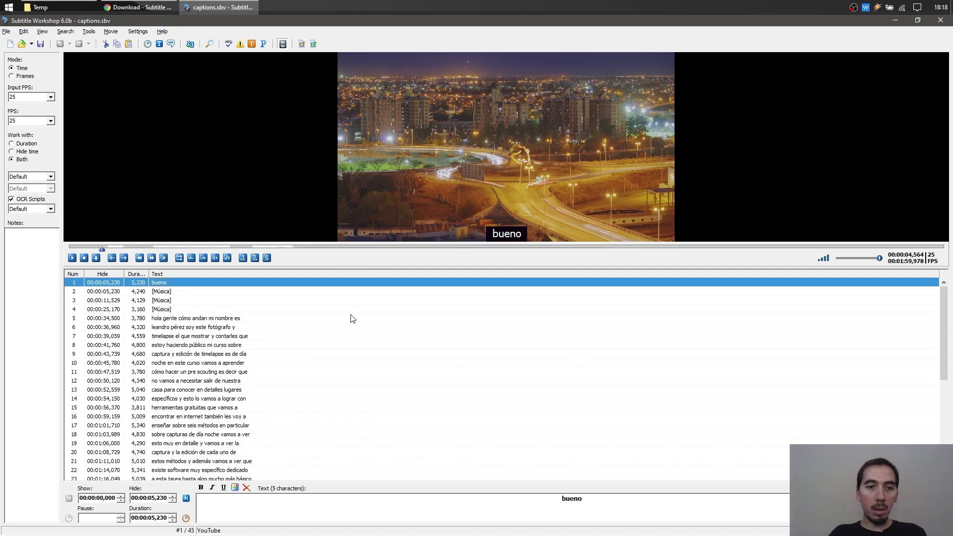
Play the opening of the video from the second subtitle at a lower system volume and check the first captions against the audio.
click(198, 319)
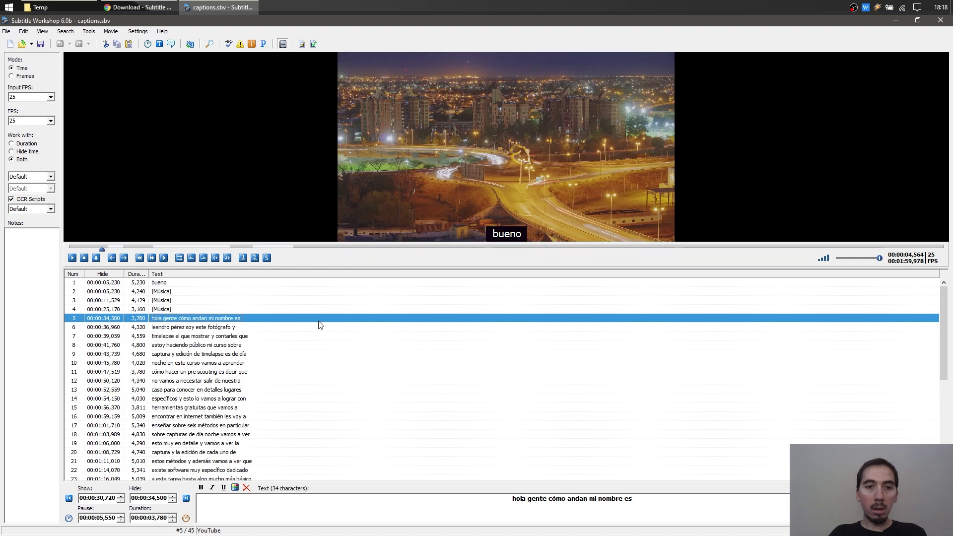
drag(301, 244, 534, 257)
click(171, 285)
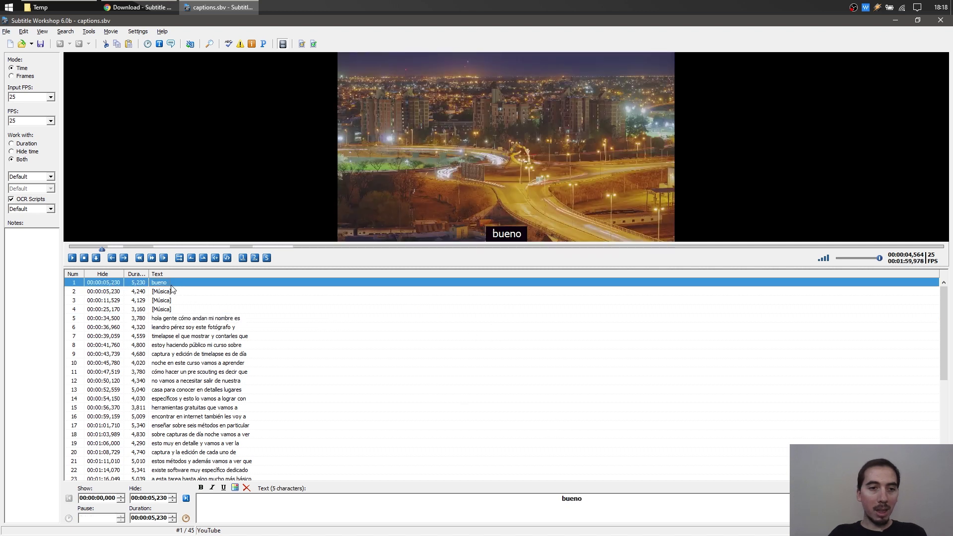
click(171, 293)
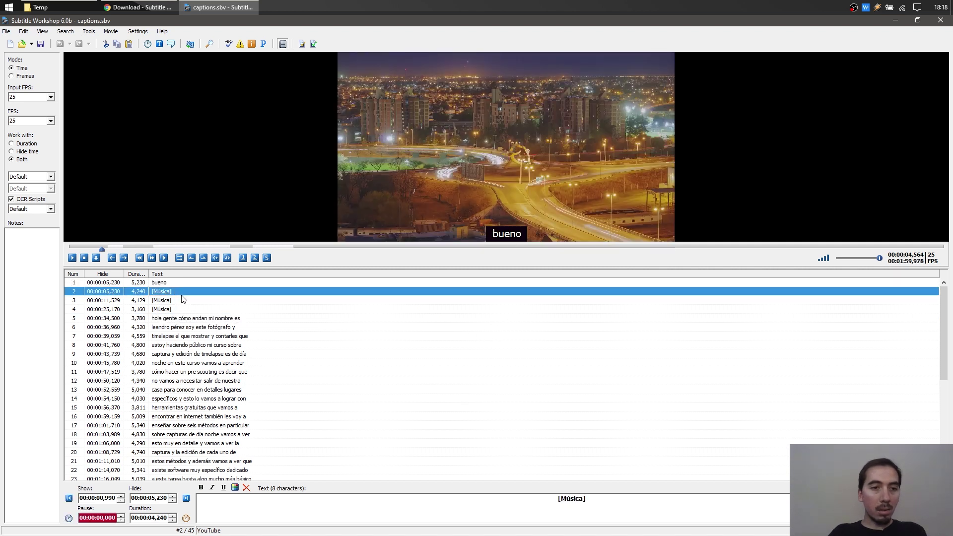
double_click(169, 294)
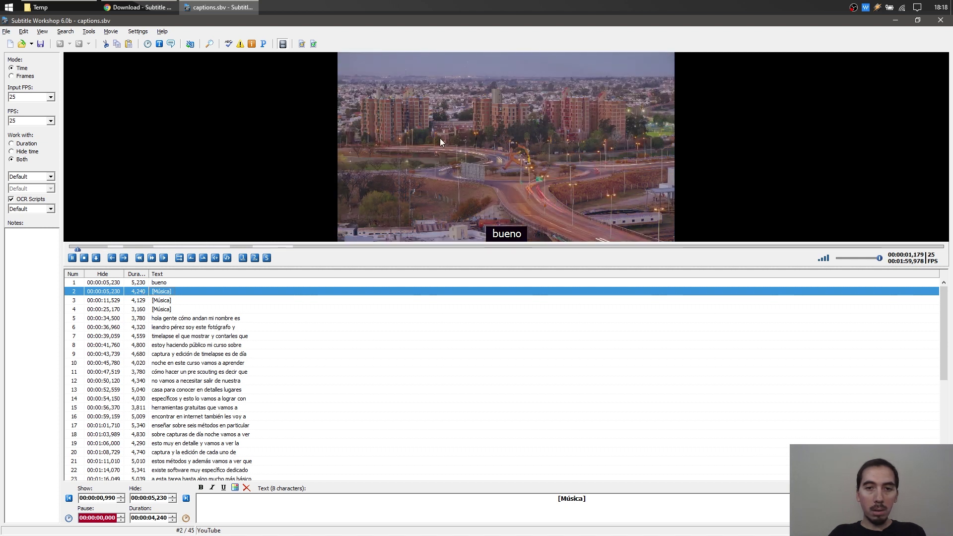
key(XF86AudioLowerVolume)
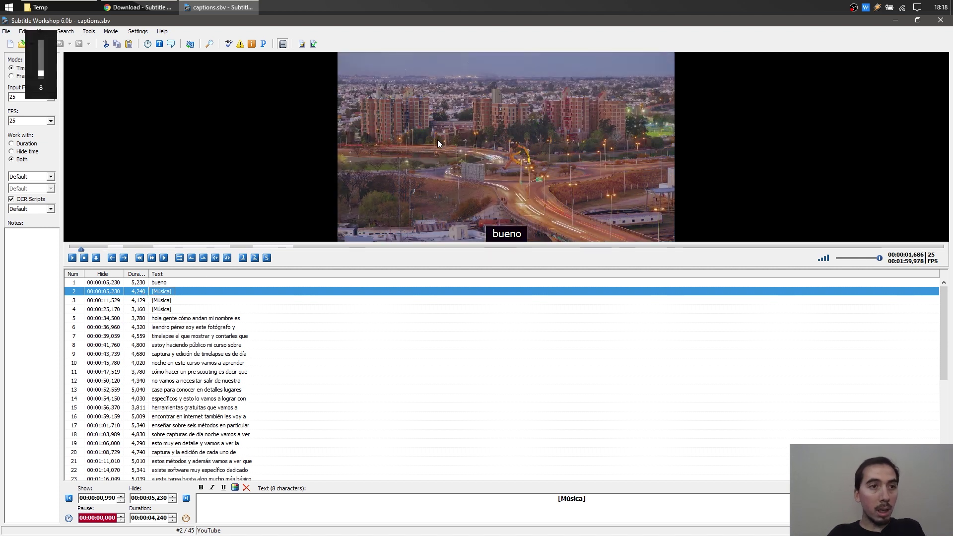
key(XF86AudioLowerVolume)
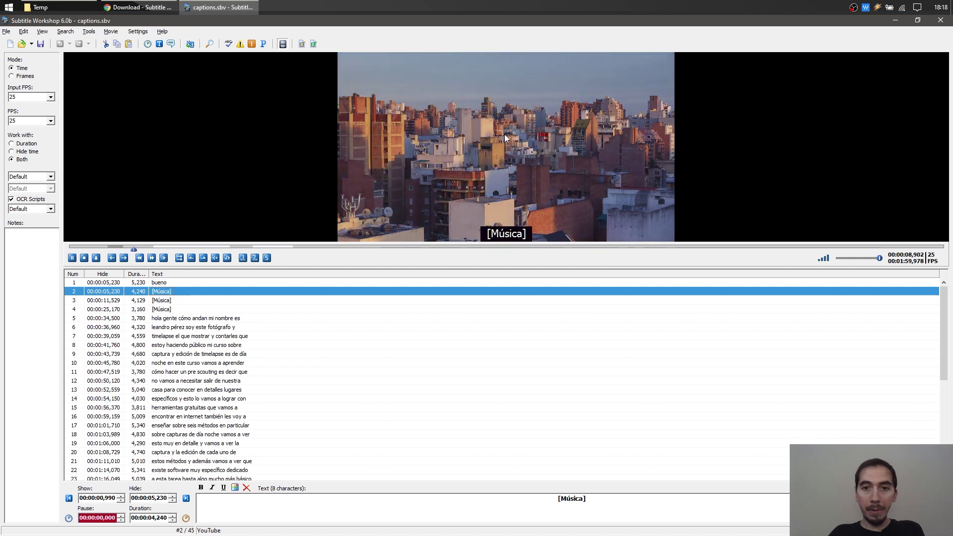
click(531, 130)
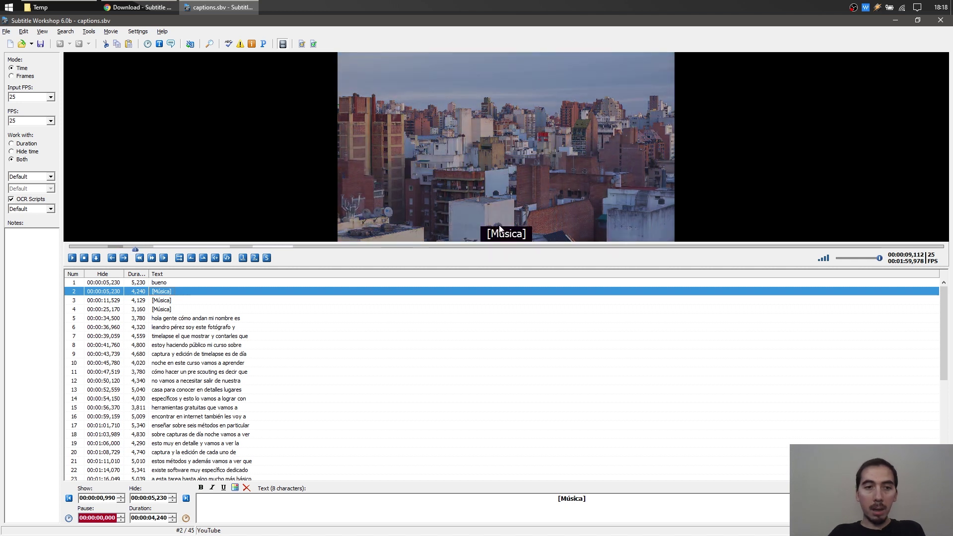
Delete the first four subtitles, "bueno" and the three "[Música]" lines.
click(171, 301)
shift+click(159, 284)
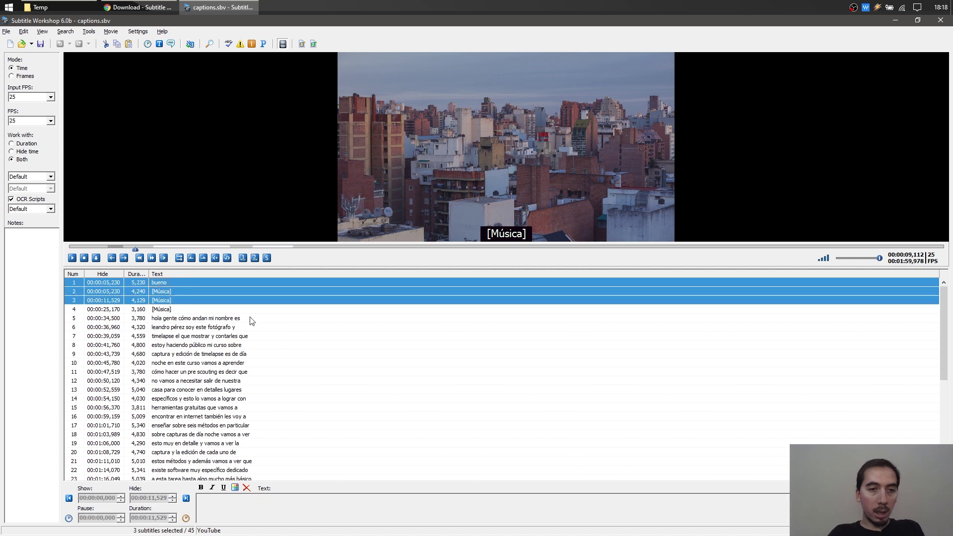
key(Delete)
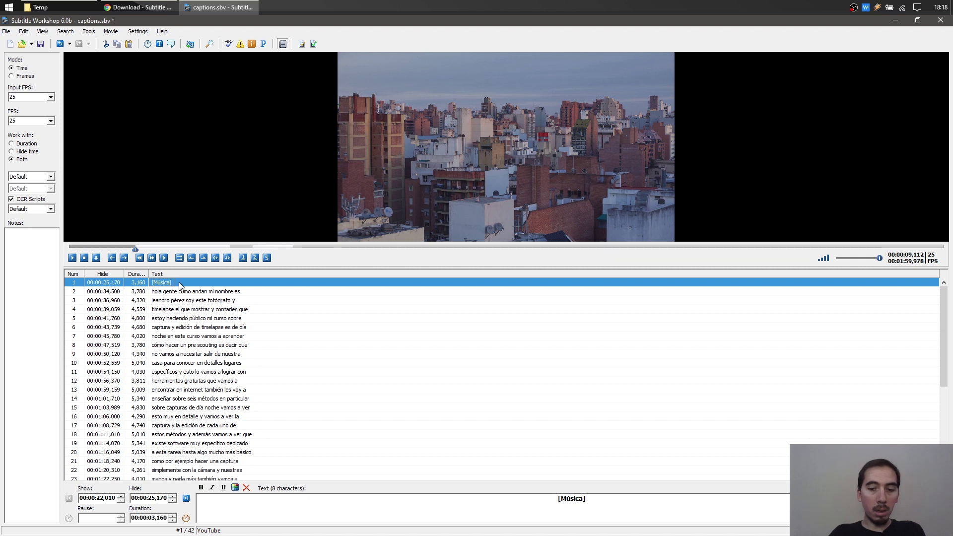
key(Delete)
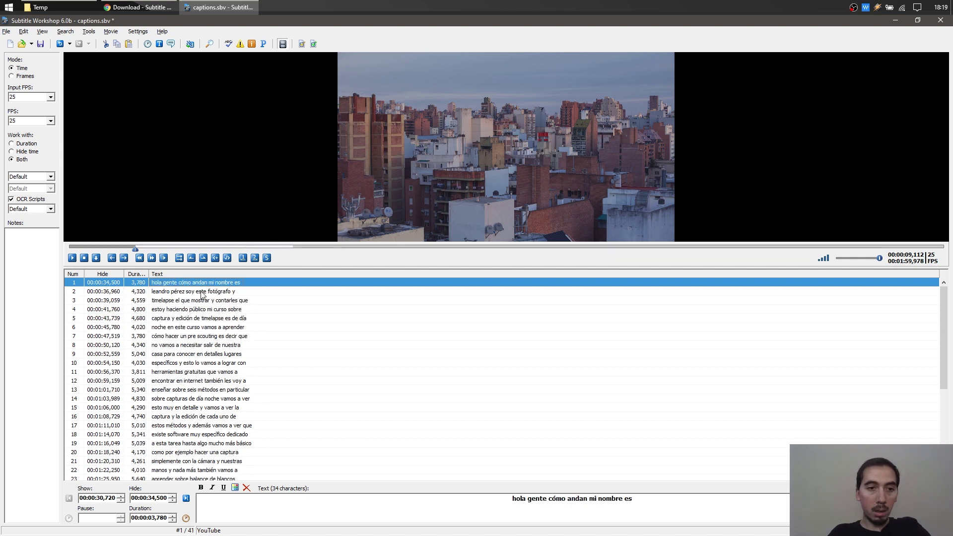
Play the video from the subtitle "hola gente cómo andan mi nombre es" and compare the caption timing with the speech.
double_click(172, 283)
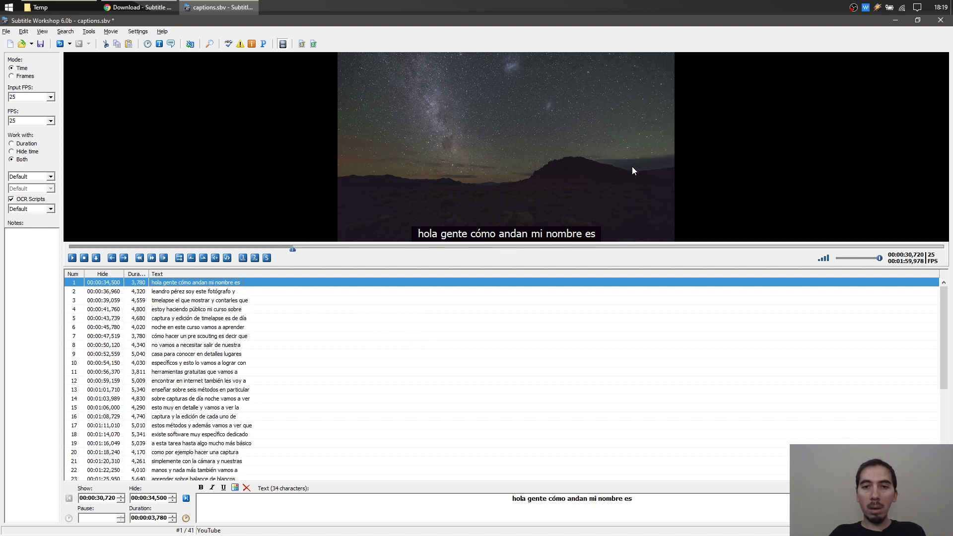
click(641, 118)
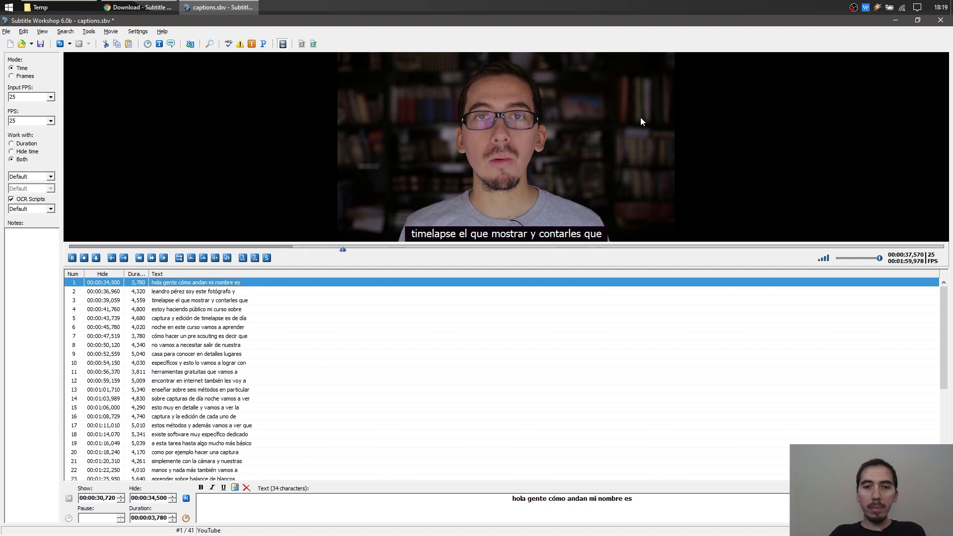
key(XF86AudioLowerVolume)
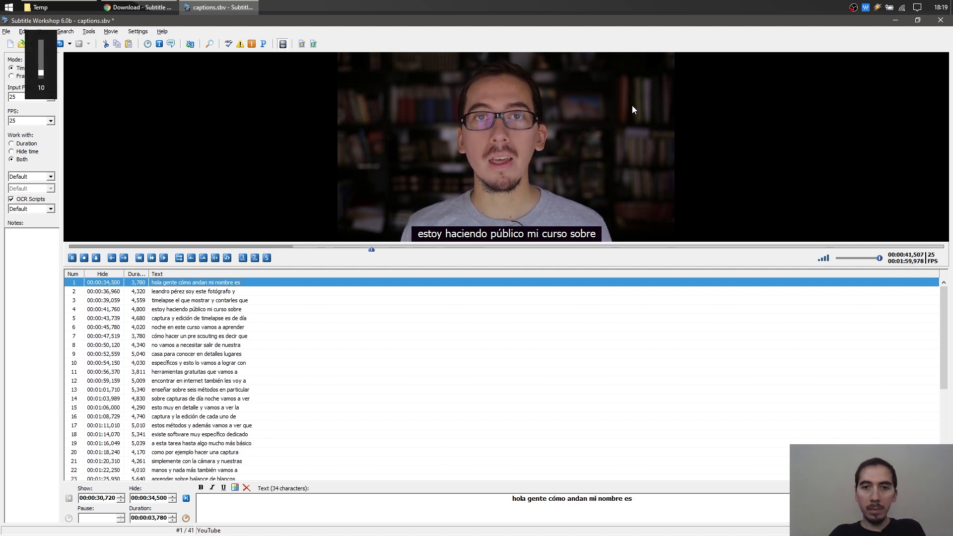
click(624, 102)
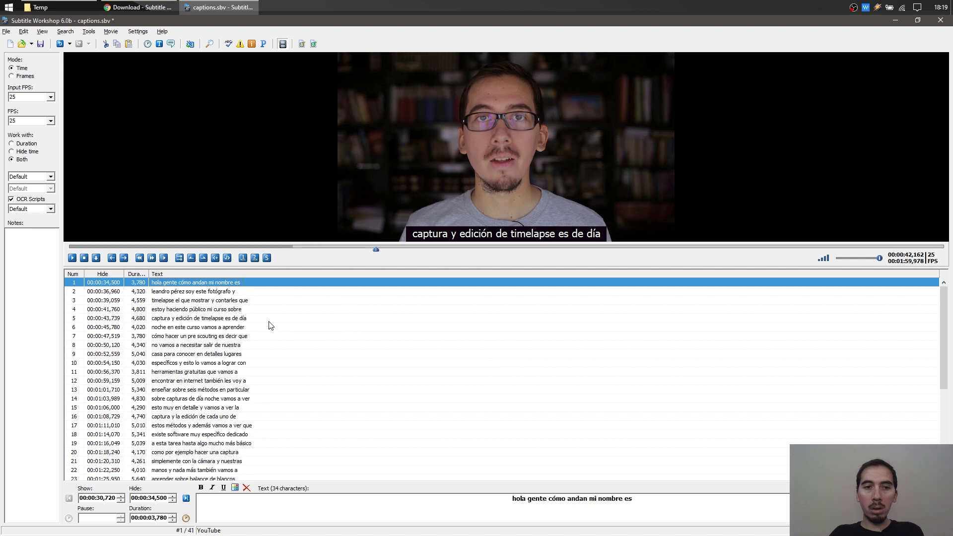
Check the frame rate of curso_de_captura_y_edicion_de_time_lapse_de_dia_a_noche.mp4 in MediaInfo, then return to Subtitle Workshop.
click(45, 7)
click(241, 243)
right_click(241, 242)
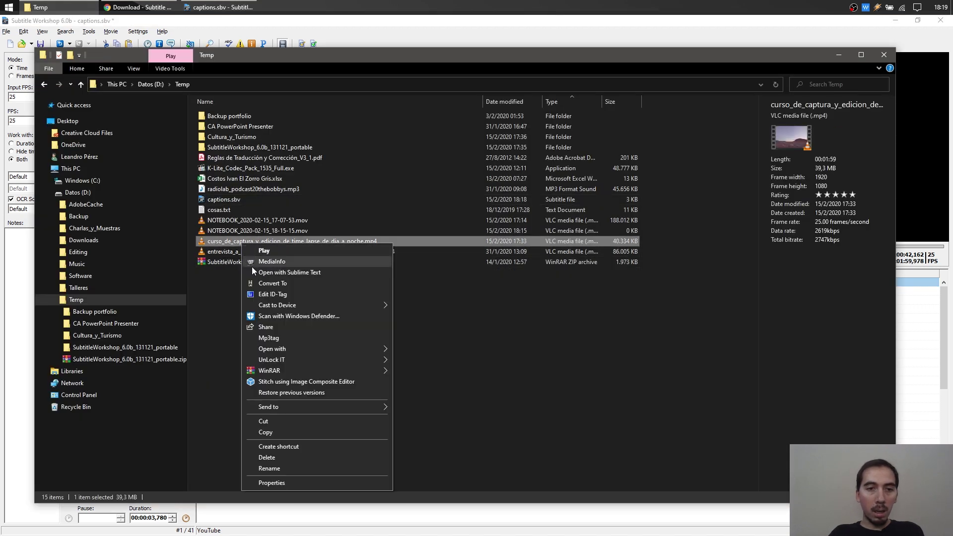
click(252, 266)
scroll(518, 282, down, 4)
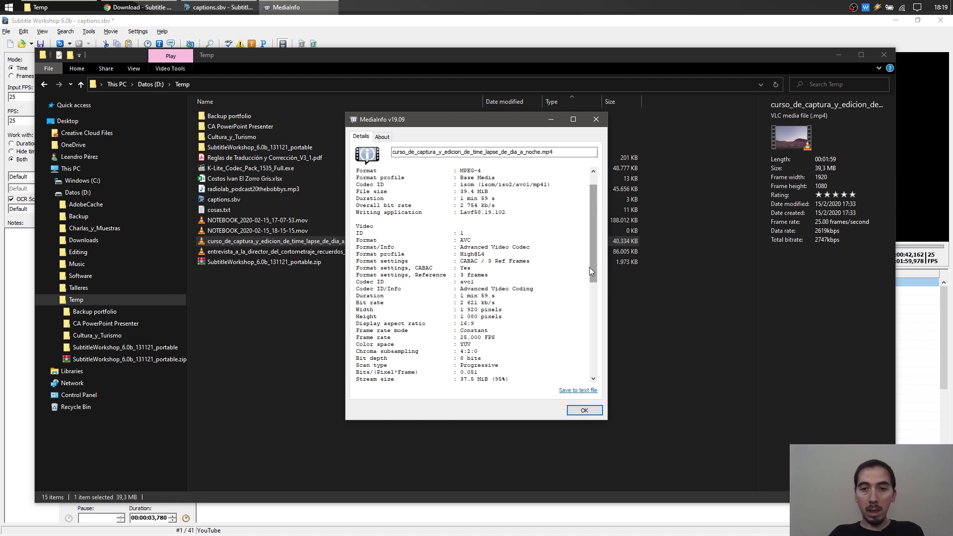
drag(495, 275, 360, 277)
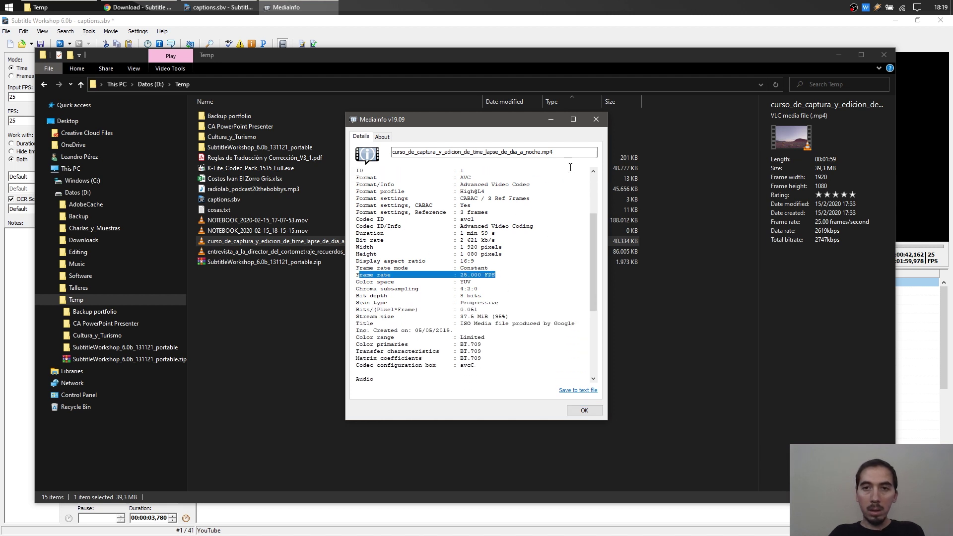
click(597, 120)
click(417, 31)
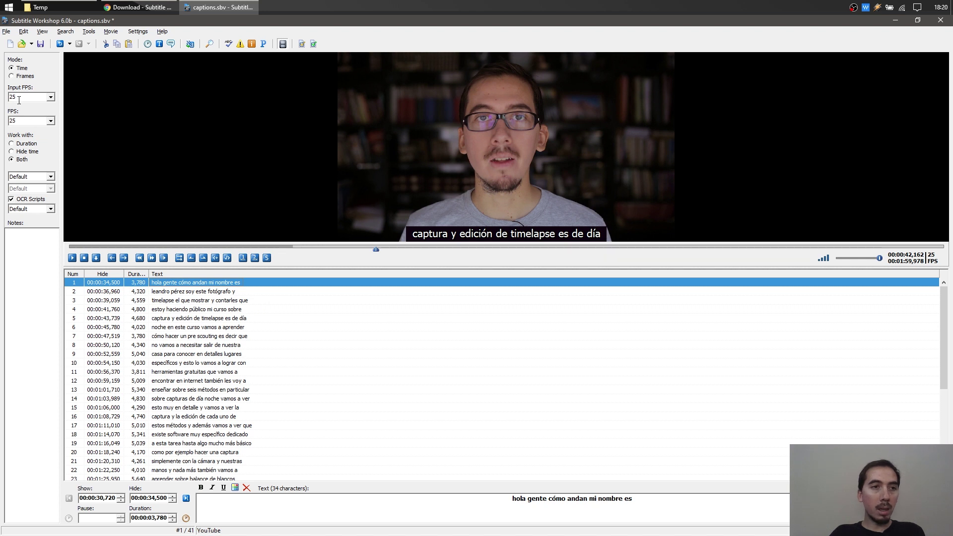
Set the subtitles' input FPS to 23,976.
click(51, 97)
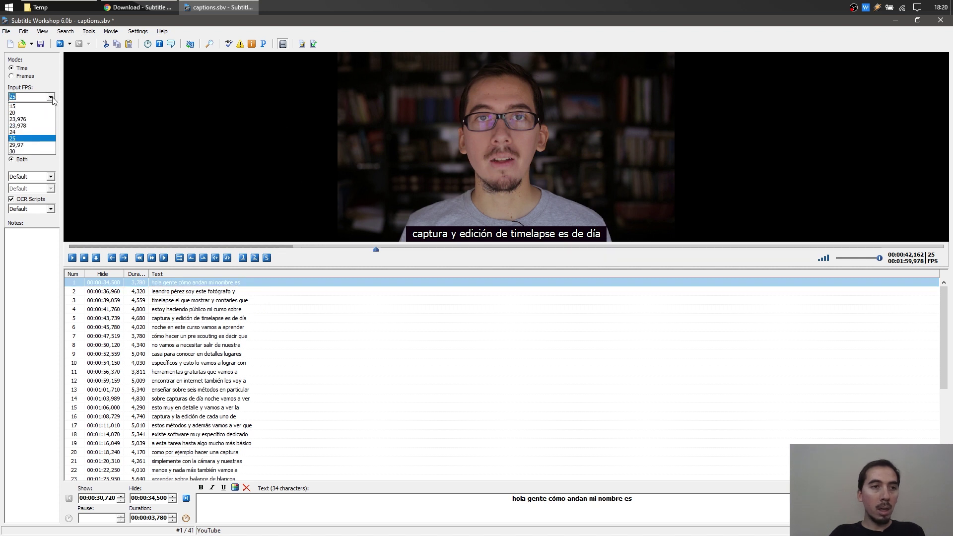
click(28, 122)
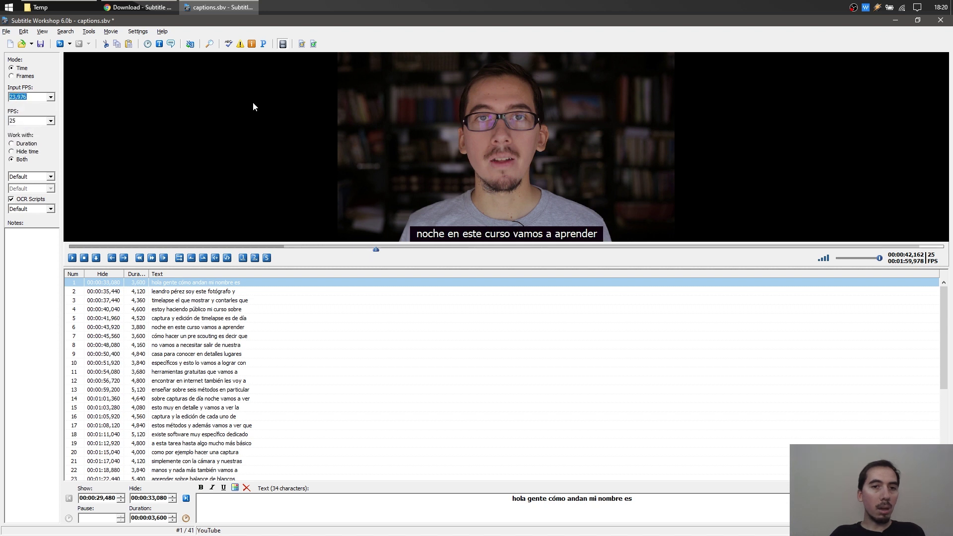
click(51, 98)
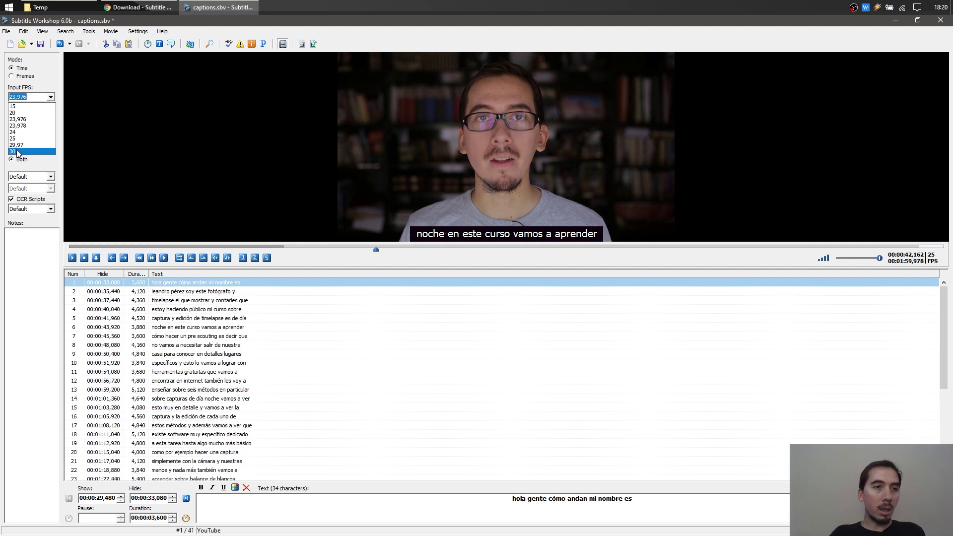
click(51, 270)
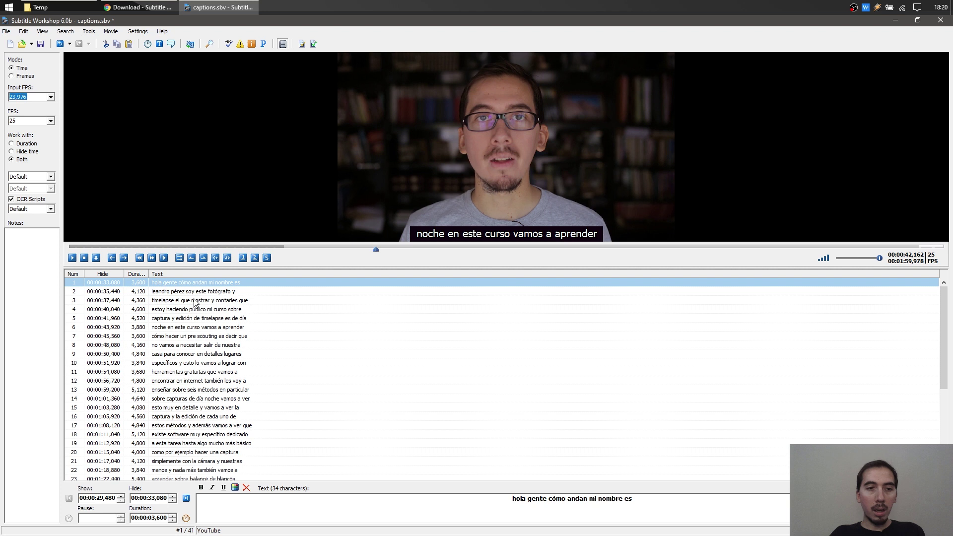
Replay the video from the first subtitle and check how the rescaled captions line up with the speech.
click(201, 285)
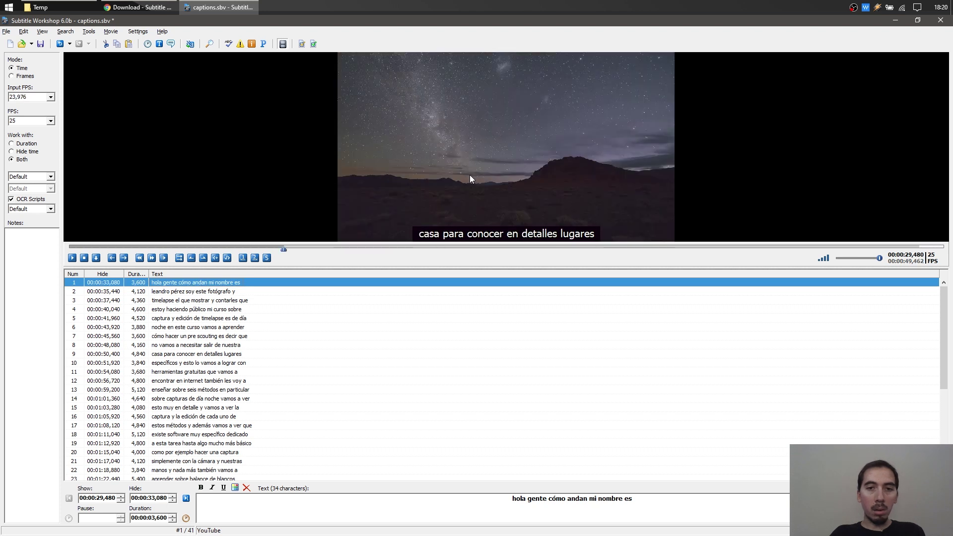
click(637, 120)
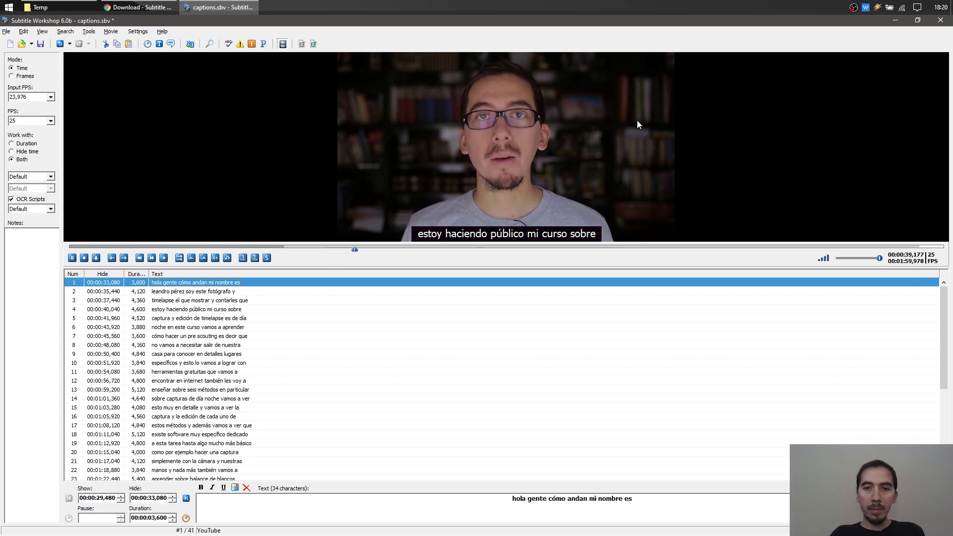
click(638, 124)
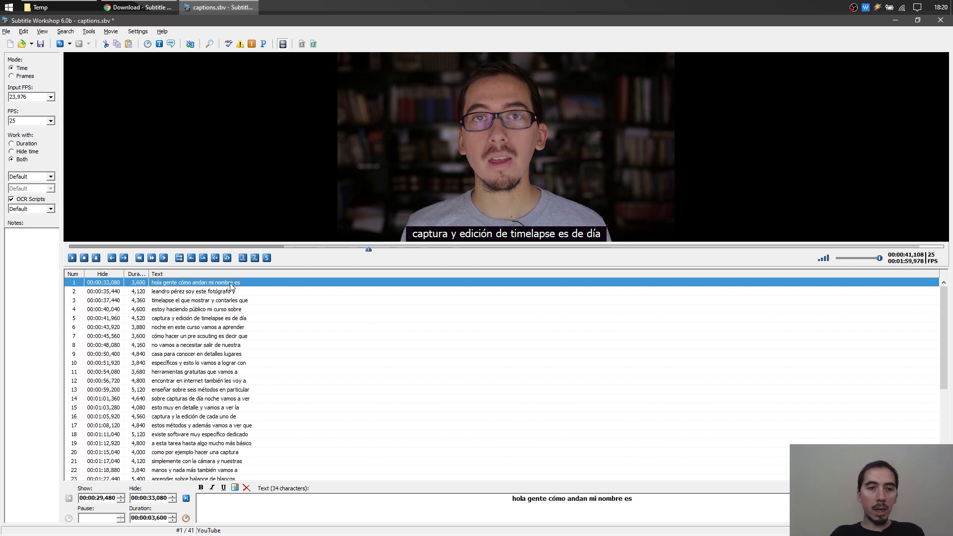
double_click(231, 283)
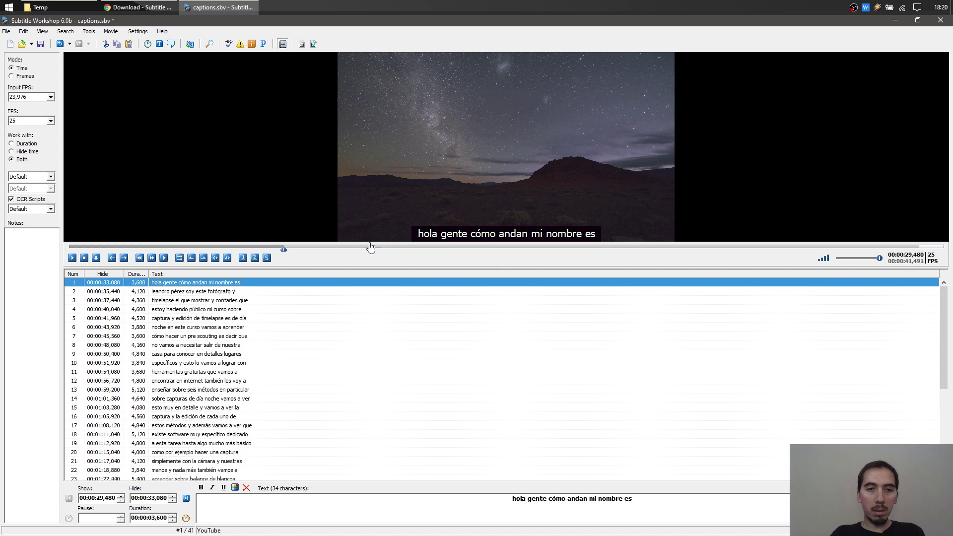
click(431, 162)
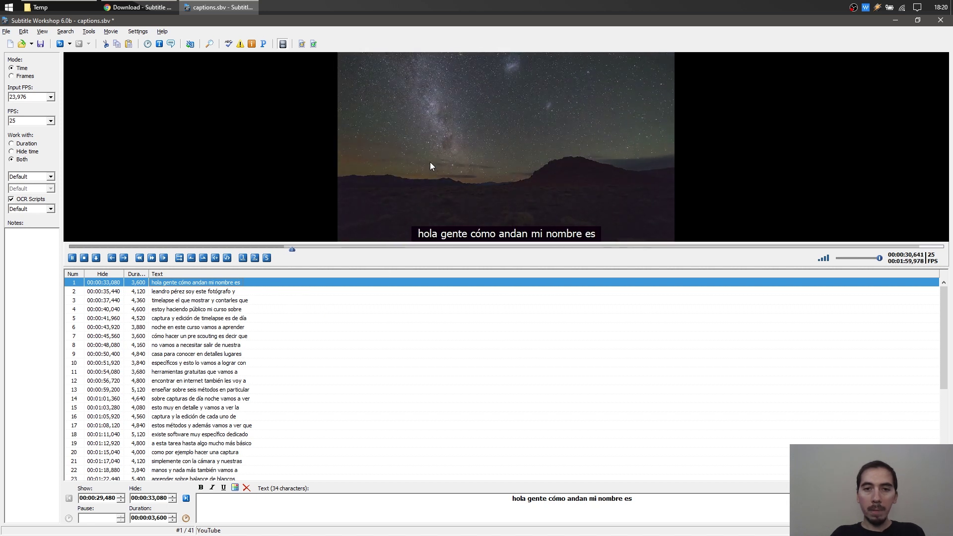
click(430, 162)
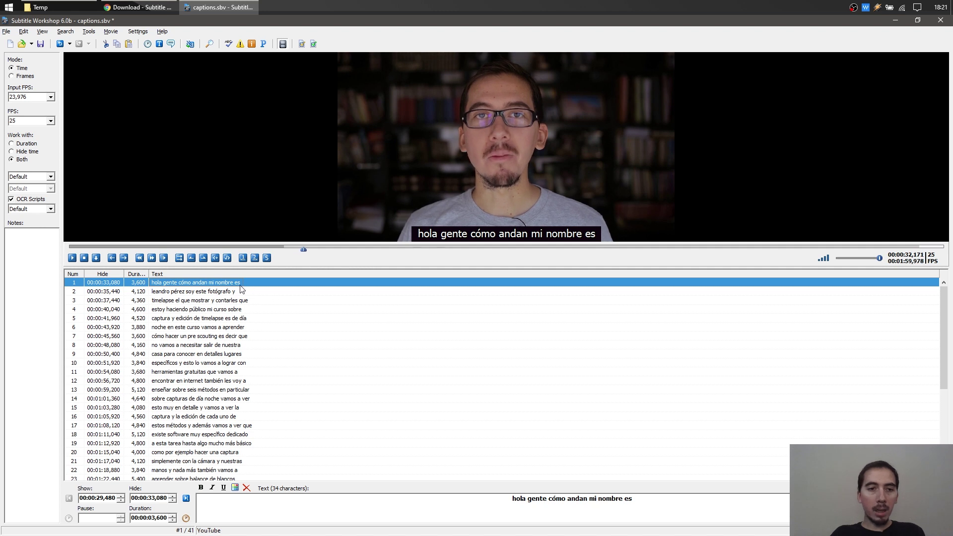
Return to the first subtitle and pause the video where the speaker begins talking, at about 31.1 seconds.
double_click(241, 283)
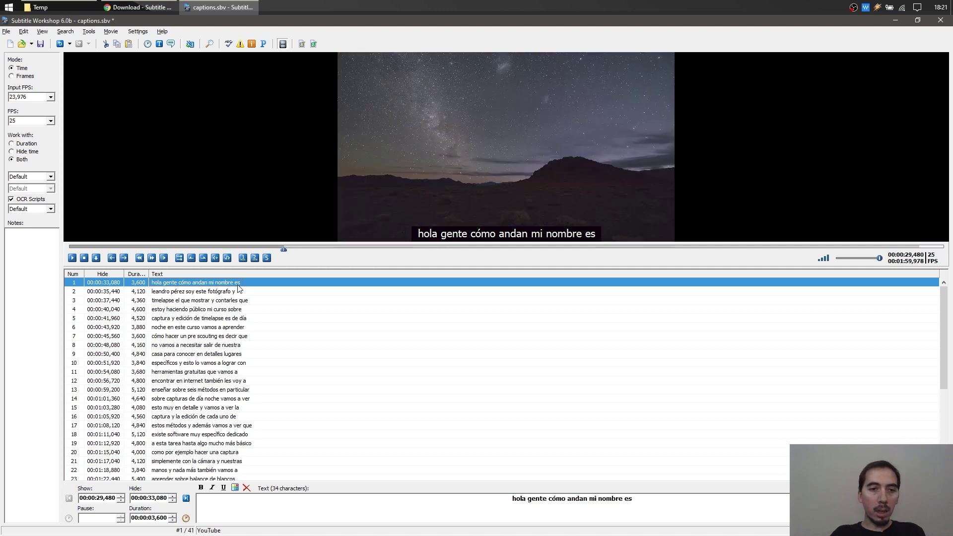
click(72, 257)
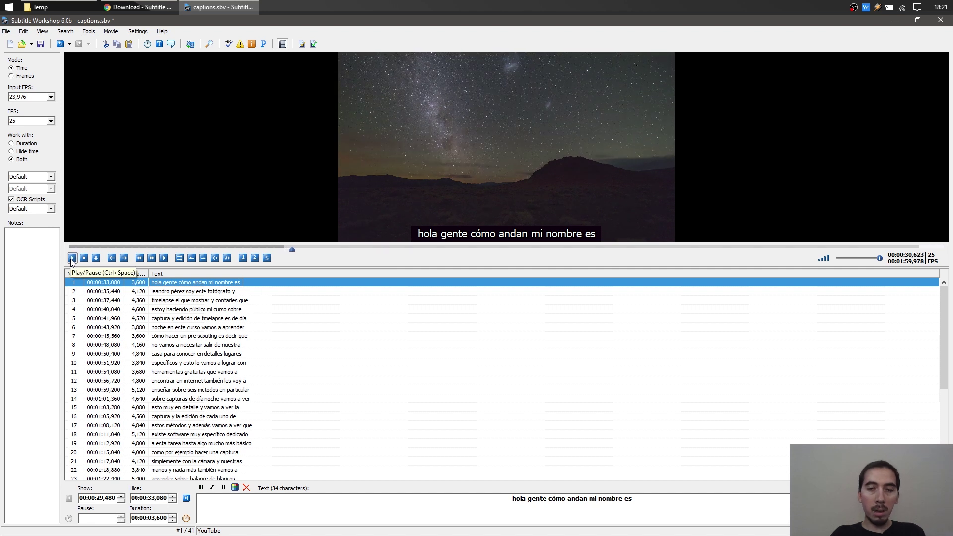
click(71, 258)
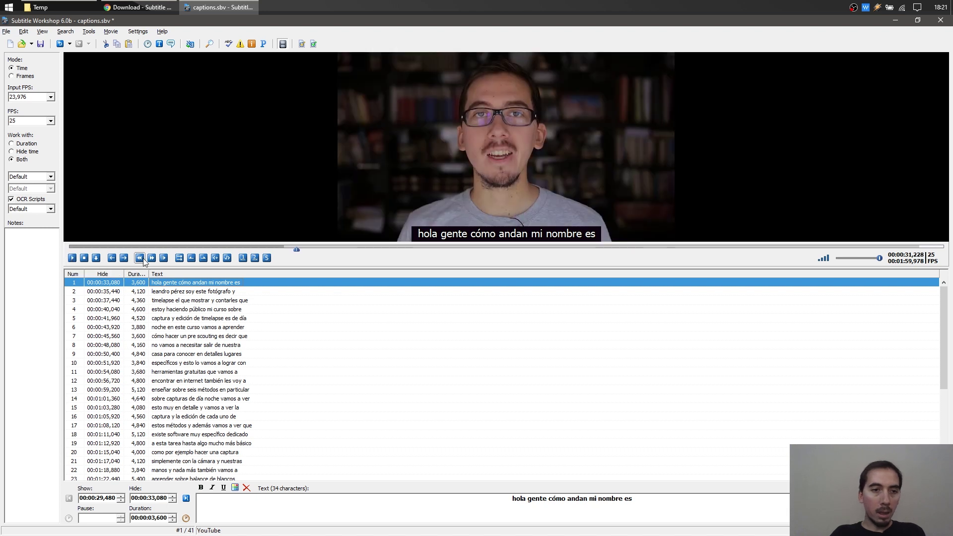
click(140, 258)
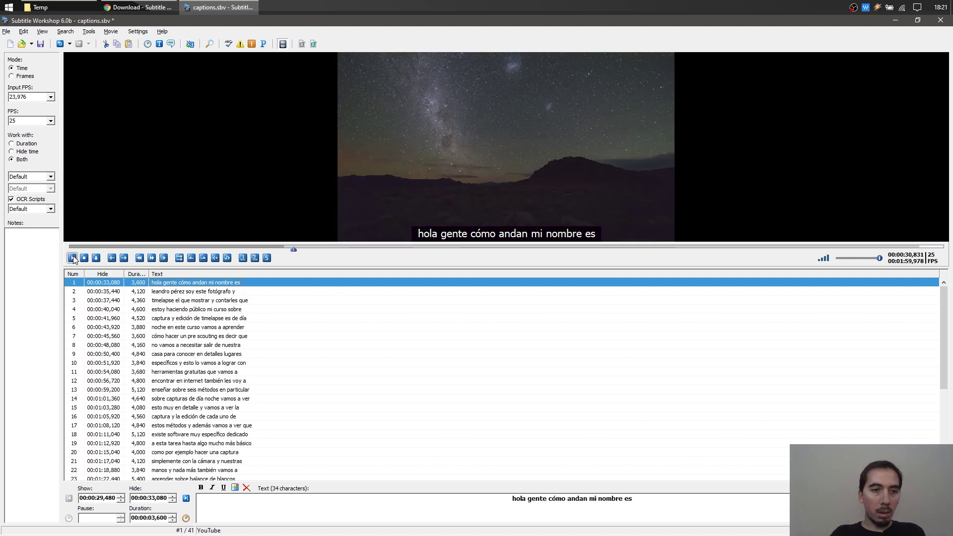
click(73, 257)
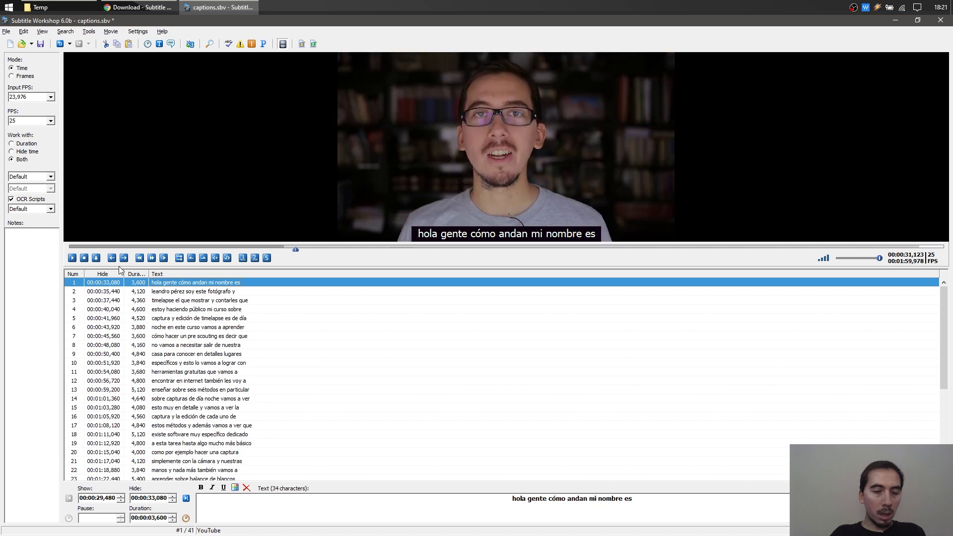
Set the first subtitle's start time to the paused video position, 00:00:31,123, and replay the passage to check its timing.
click(192, 258)
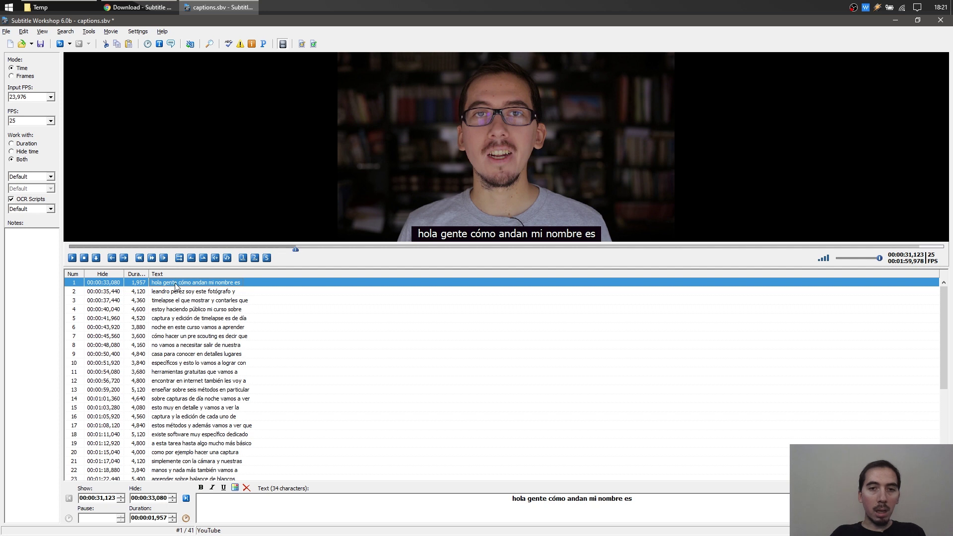
click(592, 140)
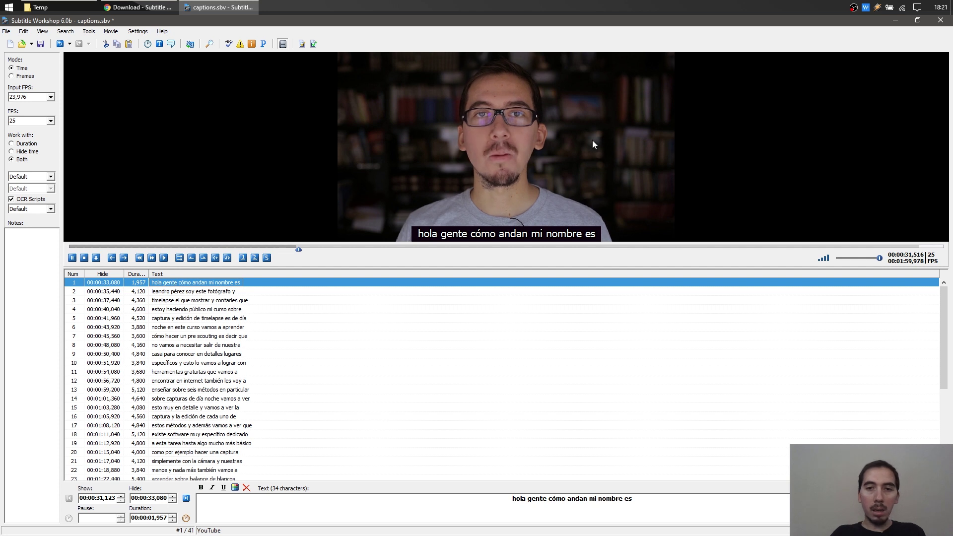
click(277, 249)
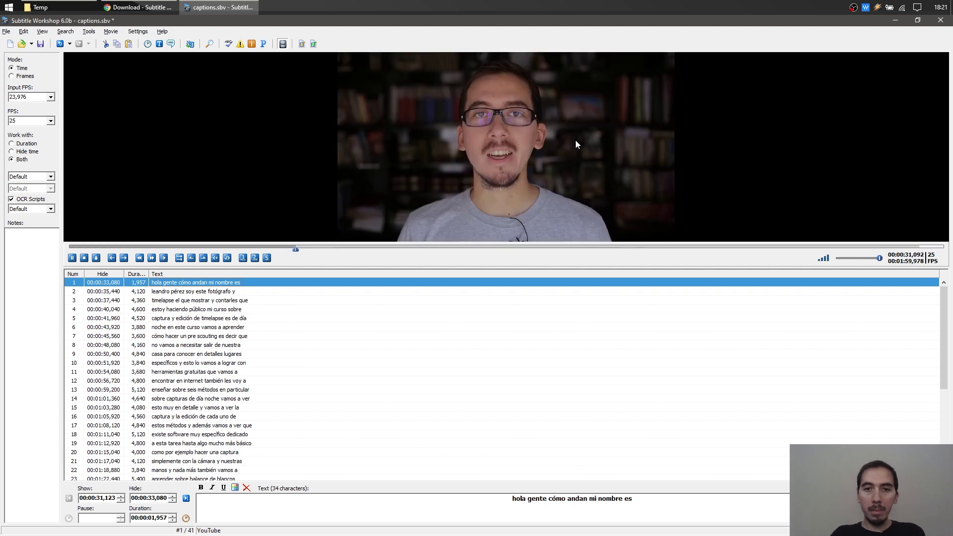
click(549, 210)
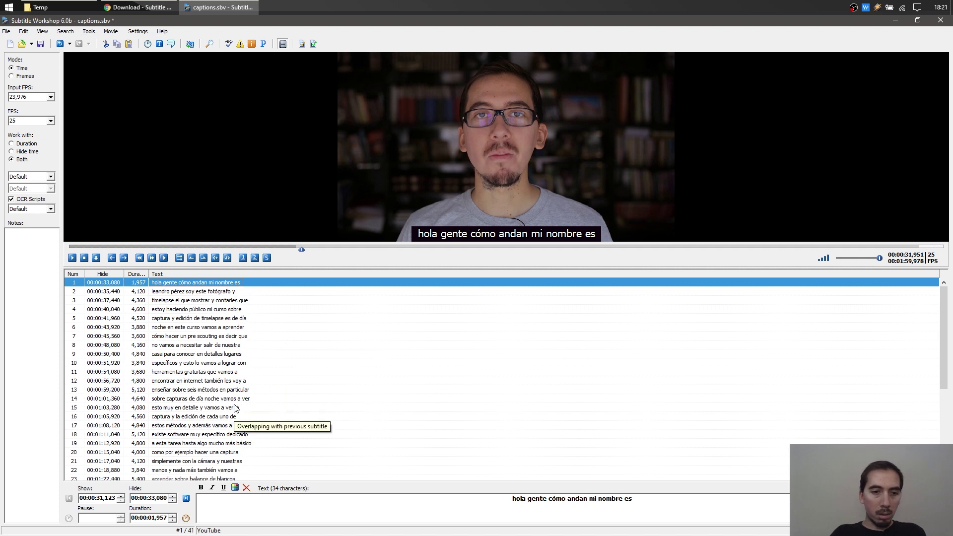
Find subtitle 24, "intervalos modificaciones de l'isola", and play its passage to compare the text with the speech.
scroll(259, 369, down, 1)
scroll(272, 361, down, 1)
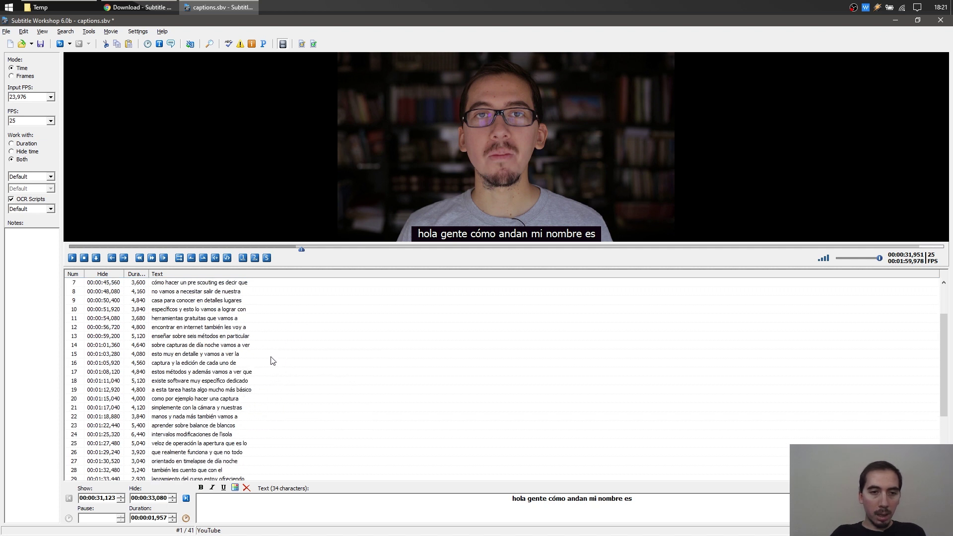
click(236, 329)
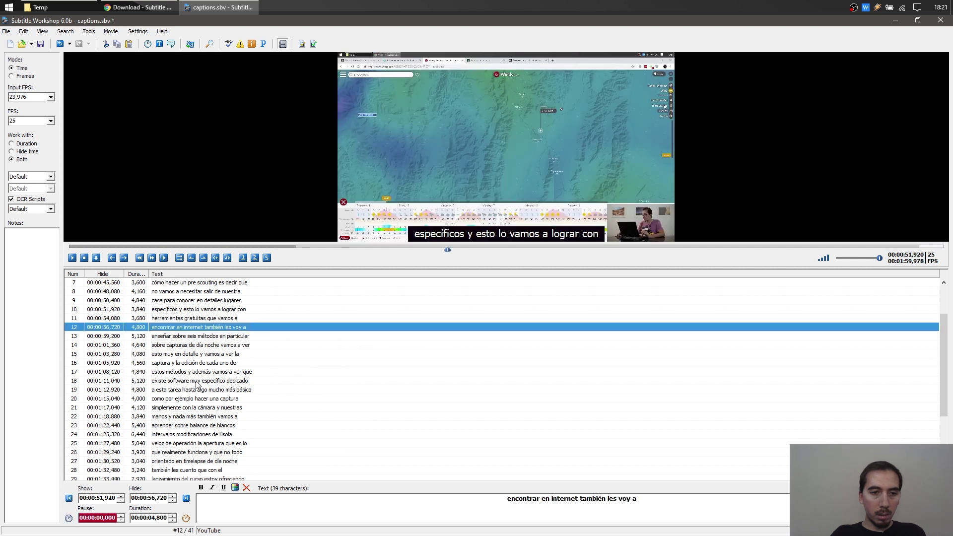
click(228, 436)
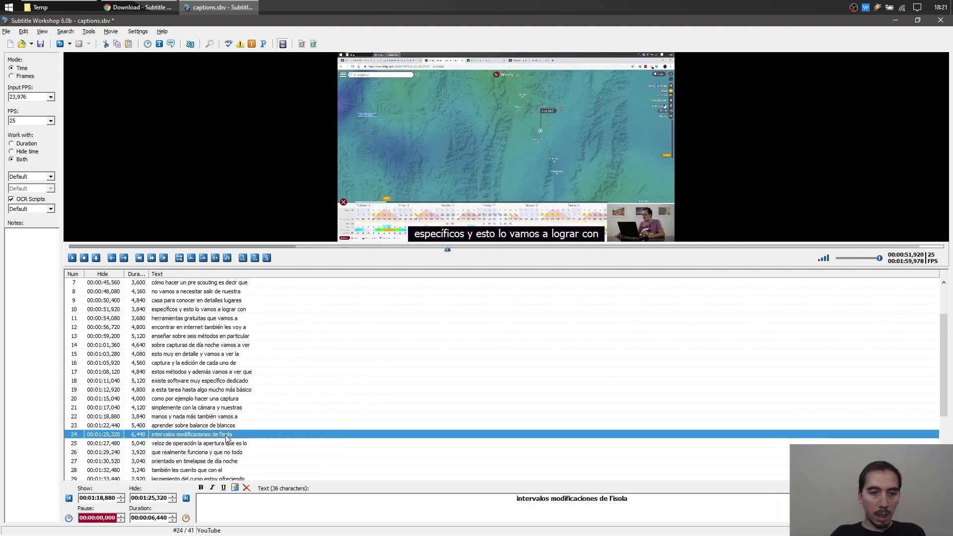
click(323, 249)
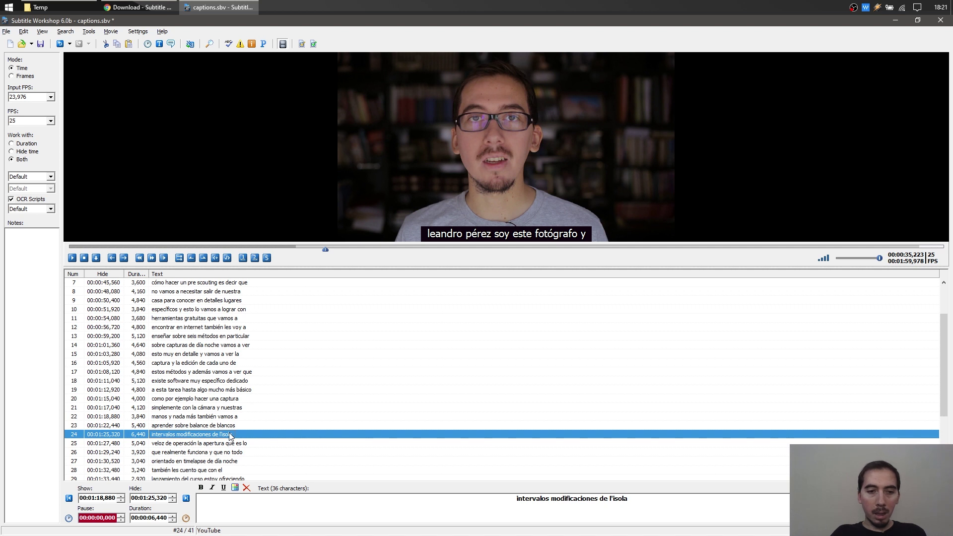
double_click(232, 436)
click(472, 162)
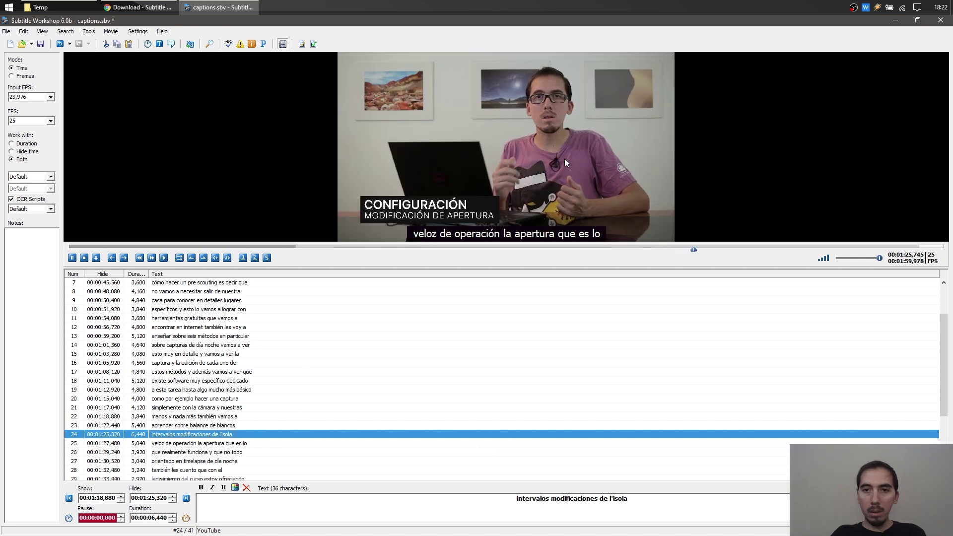
click(591, 139)
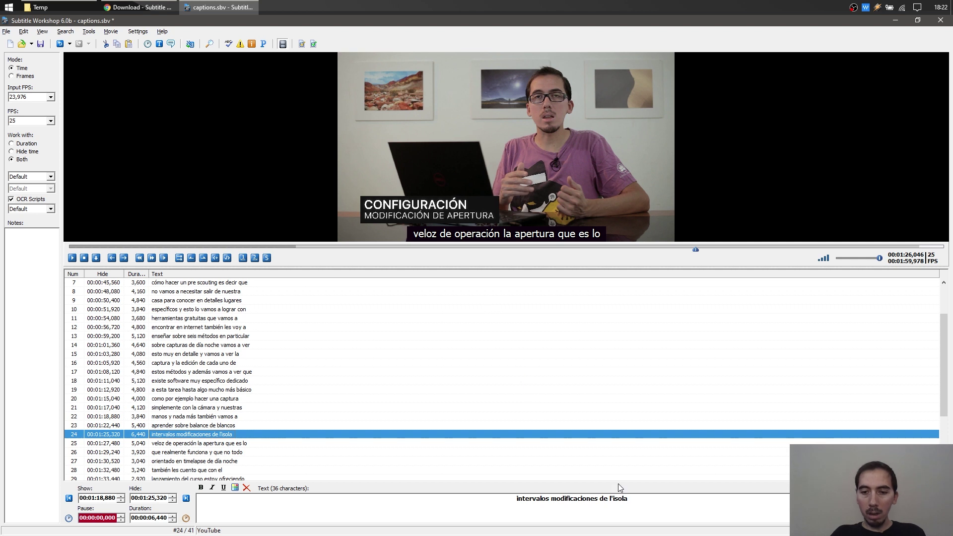
Correct the ending of subtitle 24 so the line reads "intervalos modificaciones del ISO".
click(610, 501)
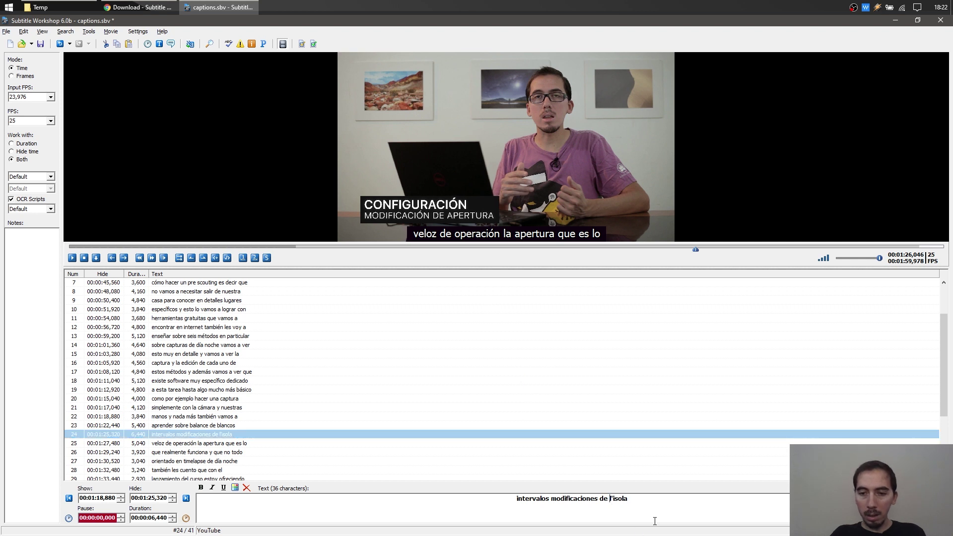
key(shift+End)
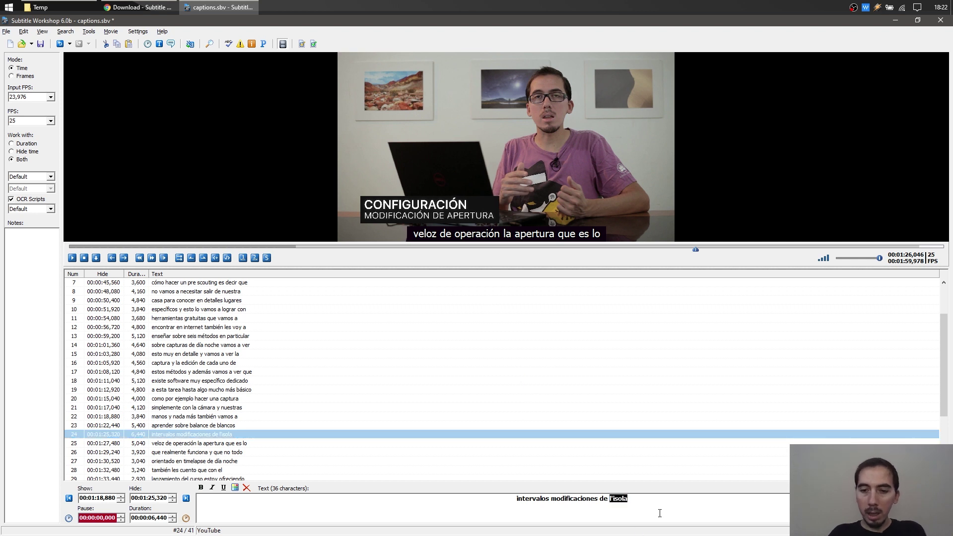
text(ISO)
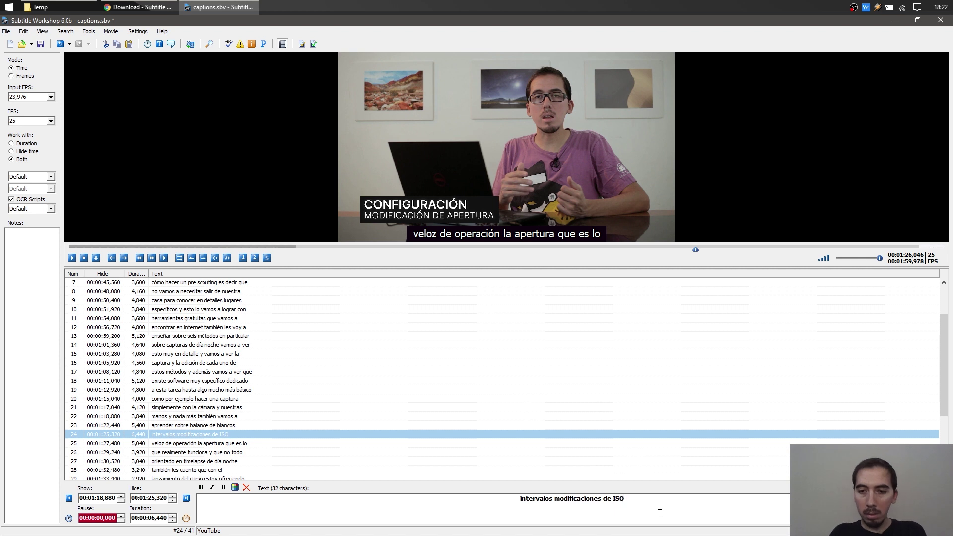
text(l)
key(BackSpace)
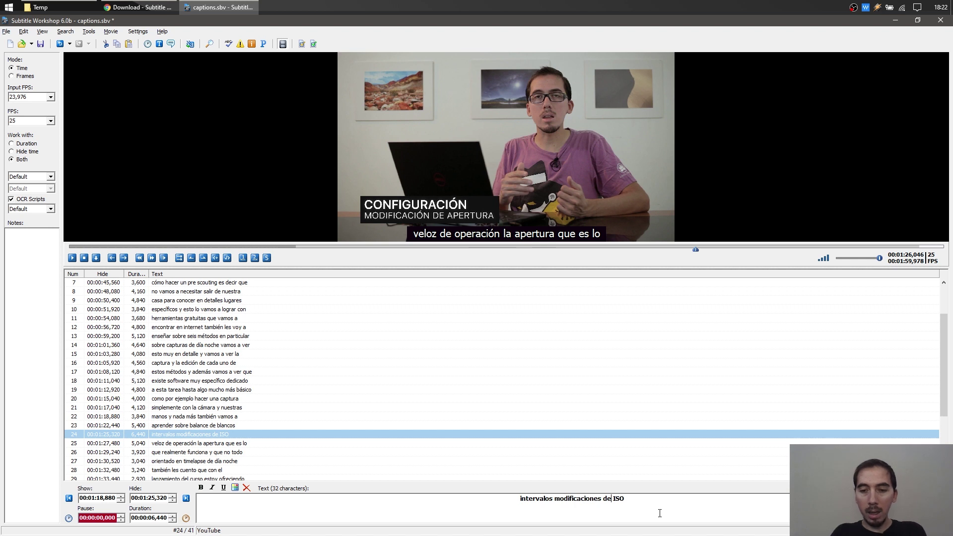
text(l)
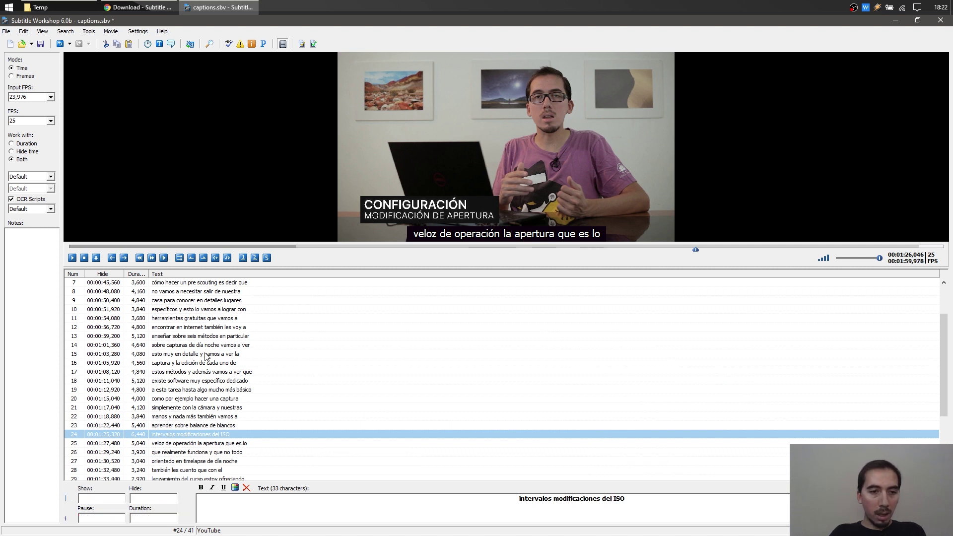
Play the video from subtitle 15 and from about 43 seconds to review the captions, returning to the first subtitle.
double_click(288, 354)
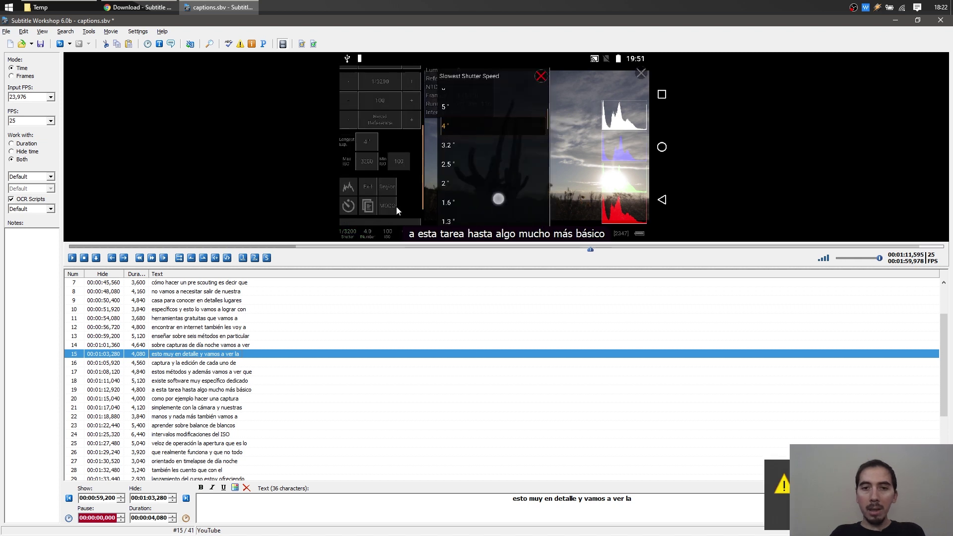
key(Up)
key(Up)
scroll(309, 374, up, 2)
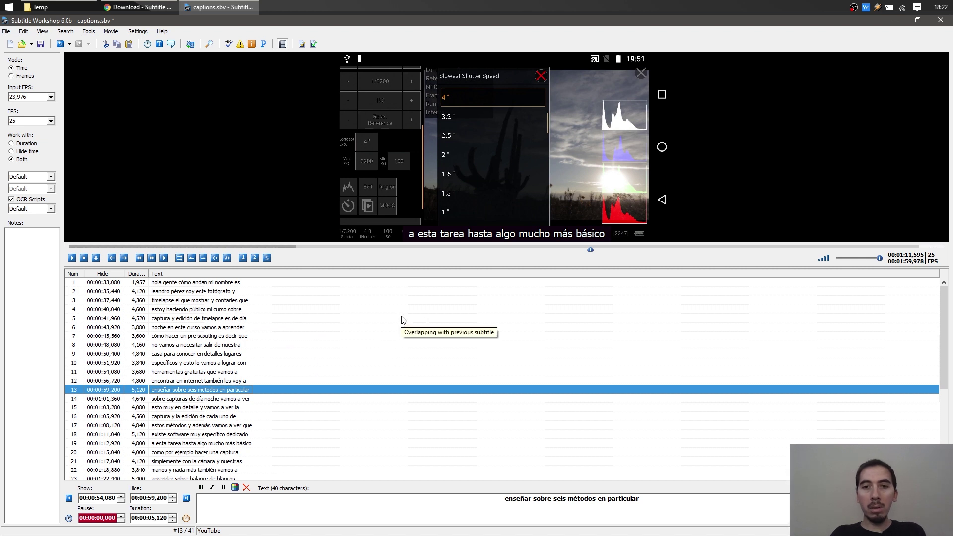
click(304, 319)
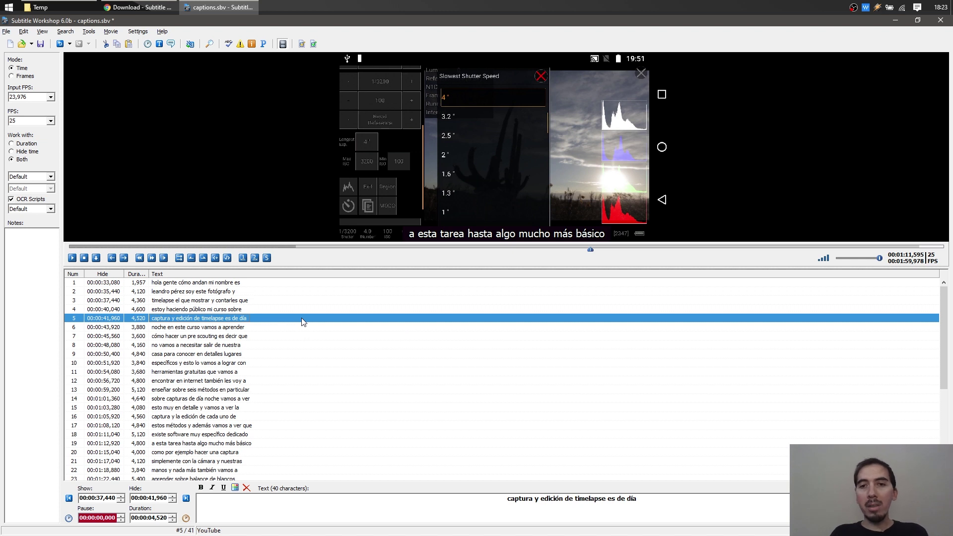
click(248, 301)
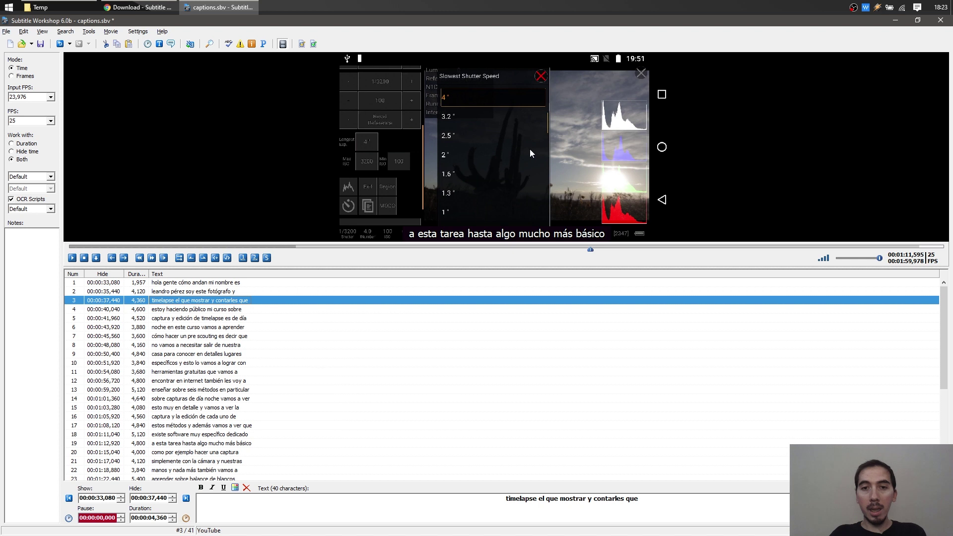
click(402, 251)
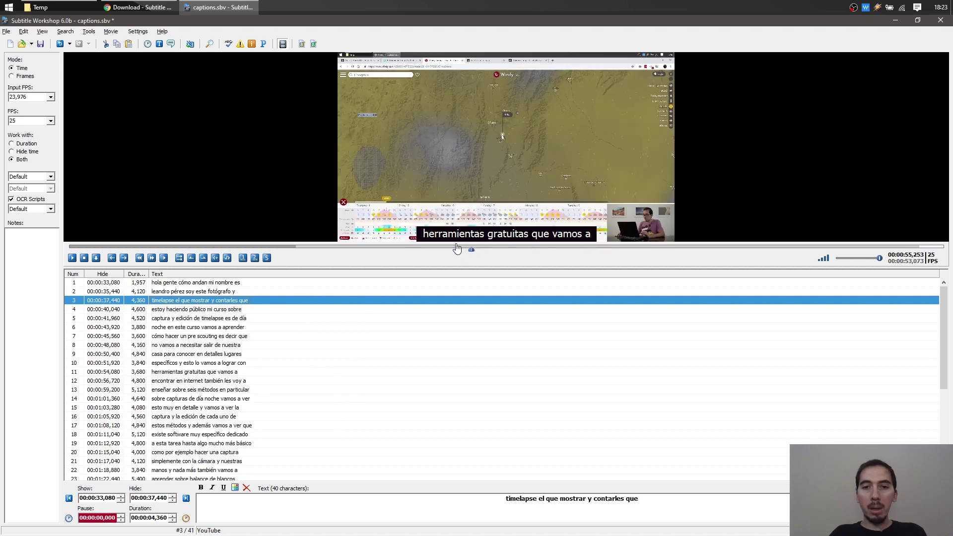
click(402, 250)
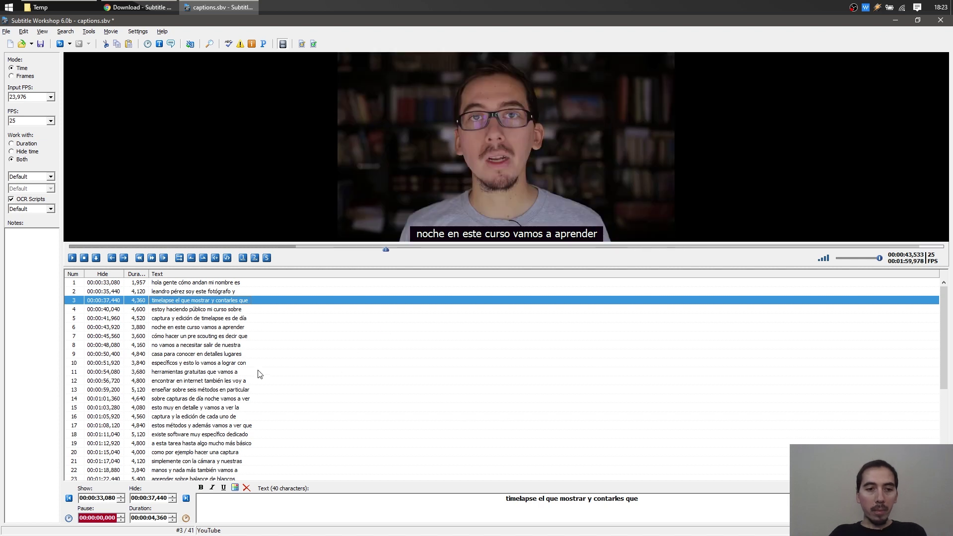
click(178, 284)
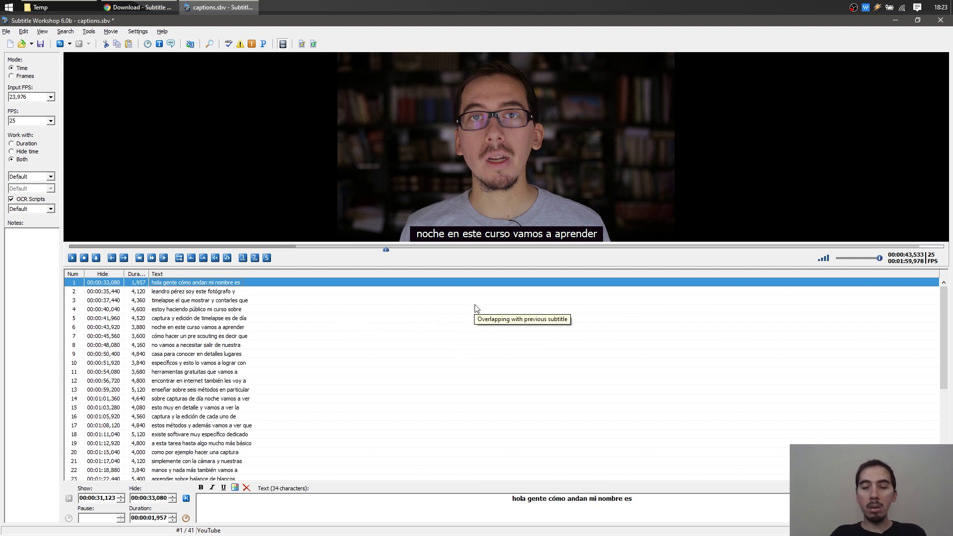
Switch to Chrome to view the video's subtitles page in YouTube Studio, and return to Subtitle Workshop.
click(139, 7)
click(78, 24)
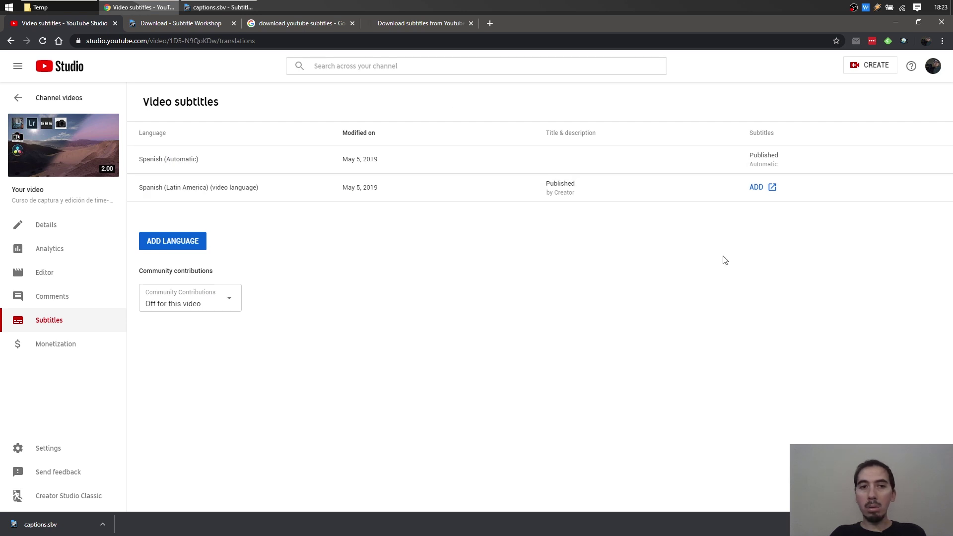
click(218, 7)
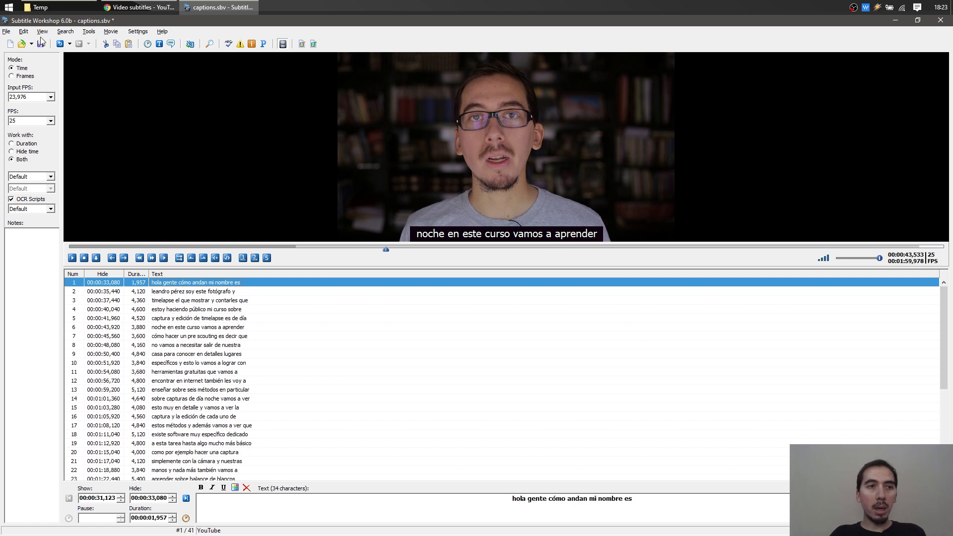
Save the subtitles in SubRip format as captions.srt in the Temp folder.
click(6, 32)
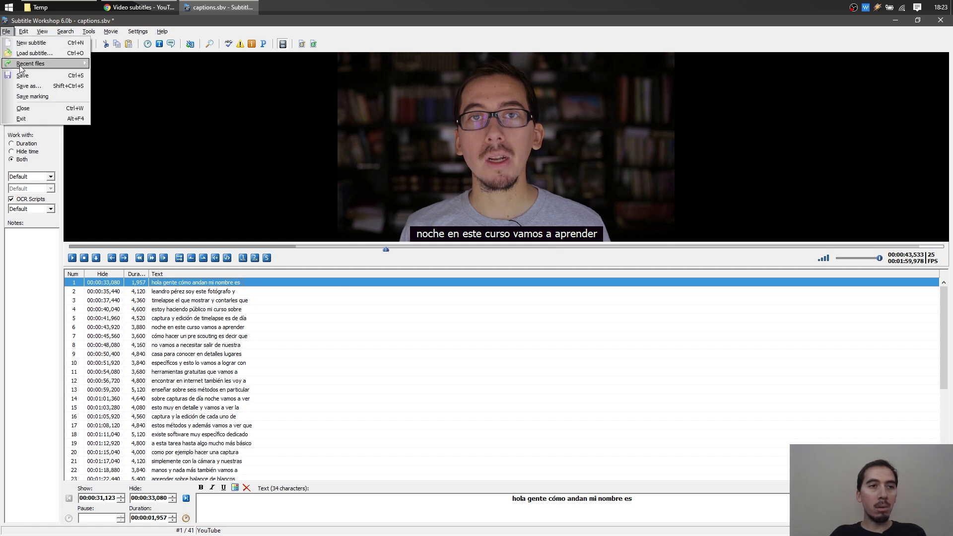
click(27, 88)
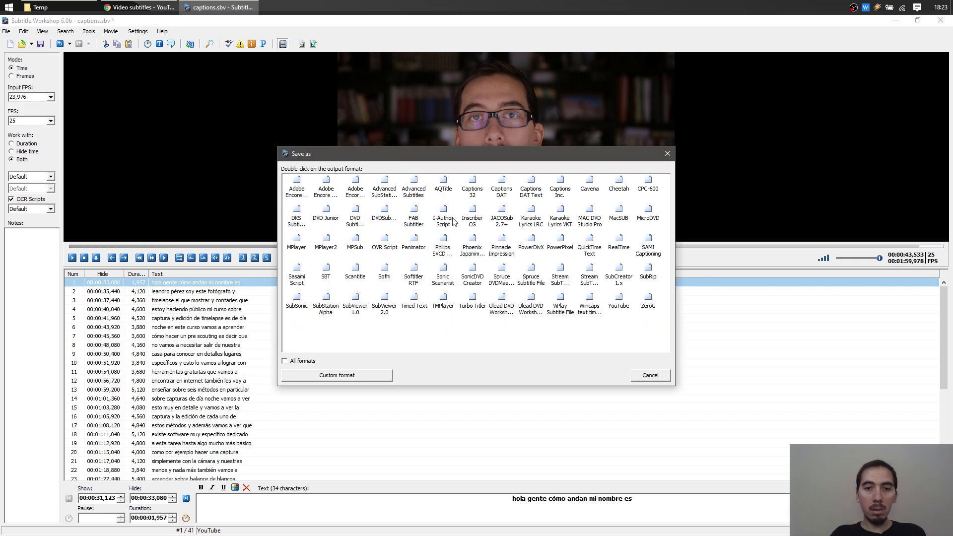
click(467, 248)
key(s)
key(s)
key(s)
key(s)
key(s)
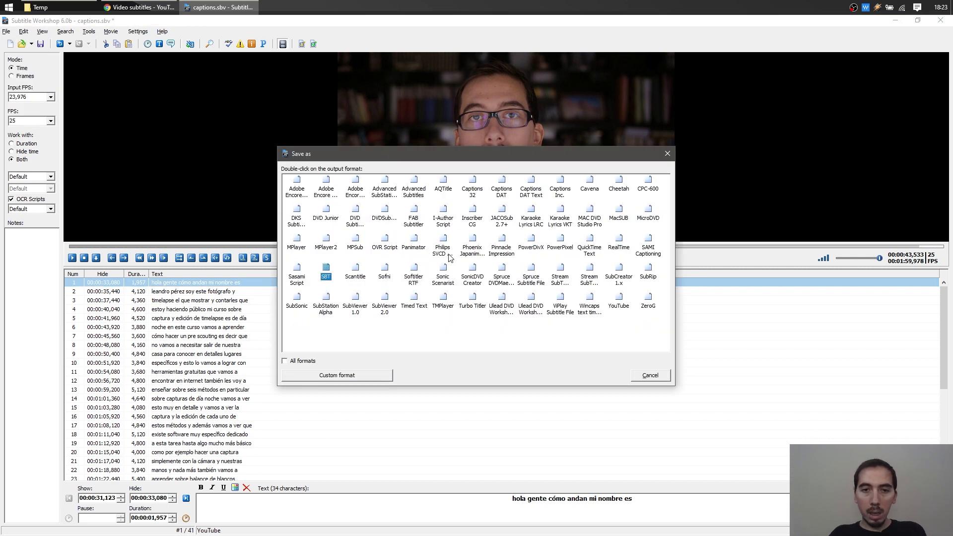
double_click(649, 277)
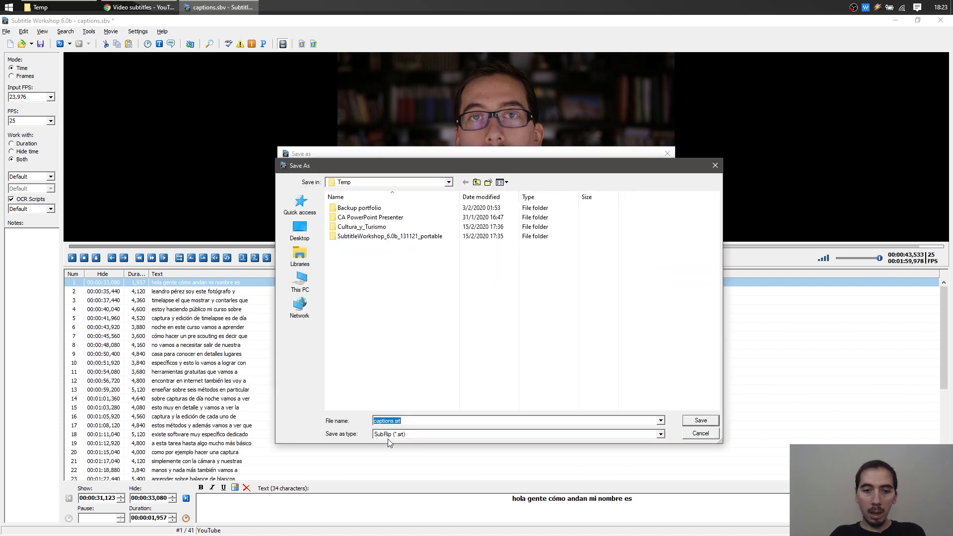
click(700, 421)
In the Temp folder in File Explorer, rename captions.srt to match the video: curso_de_captura_y_edicion_de_time_lapse_de_dia_a_noche.srt.
click(54, 7)
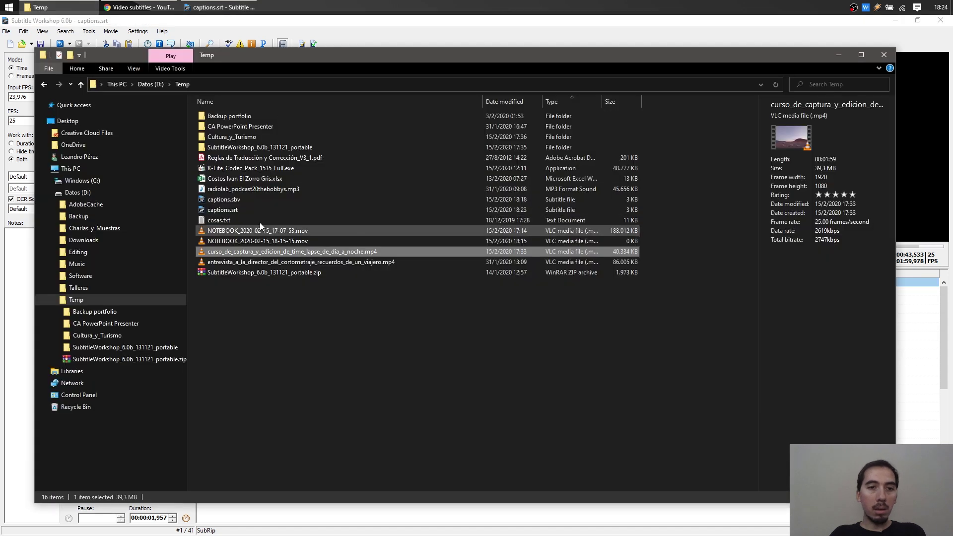
click(234, 211)
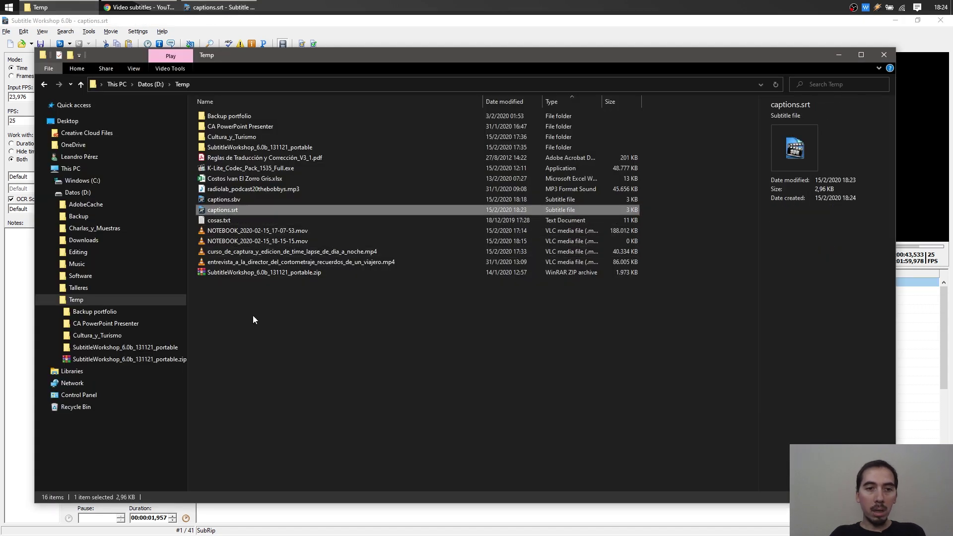
click(270, 251)
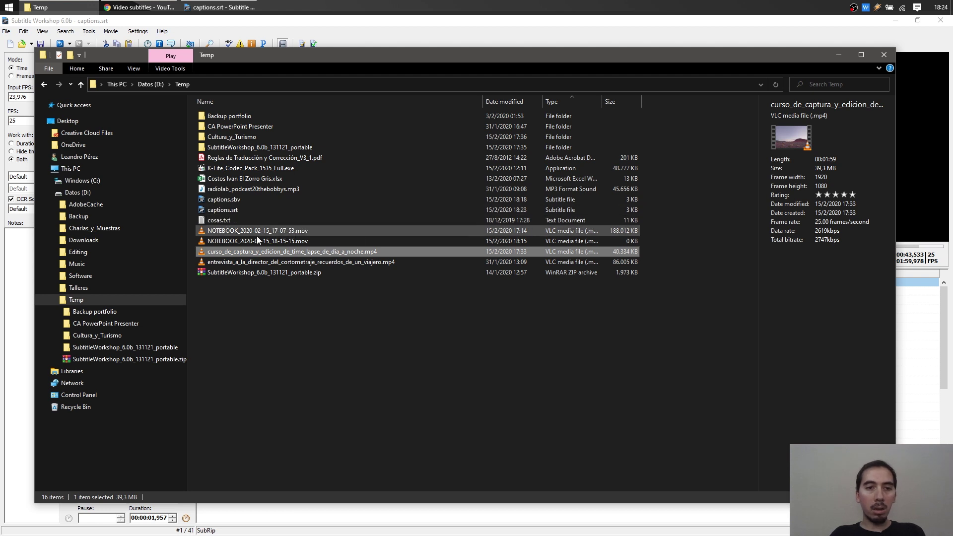
click(251, 250)
key(ctrl+c)
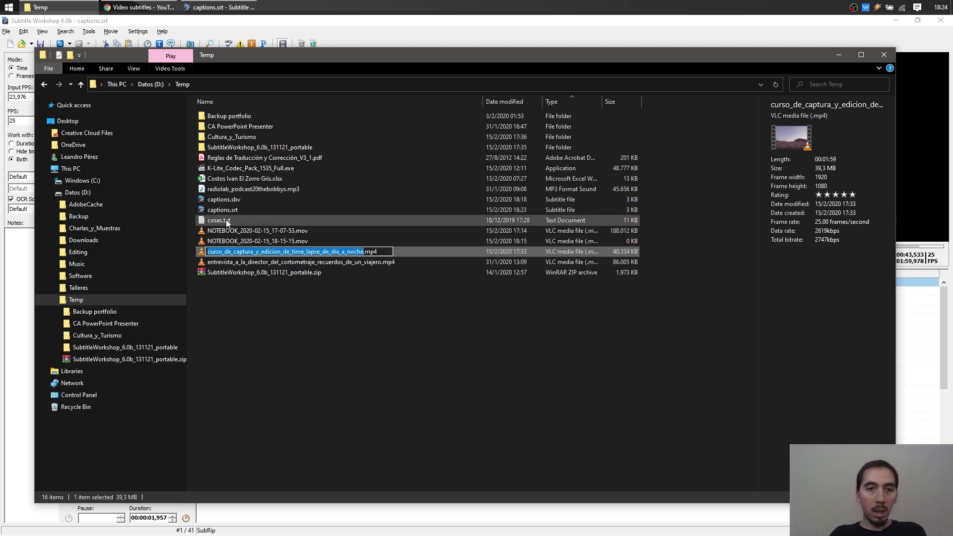
click(224, 210)
click(220, 210)
key(ctrl+v)
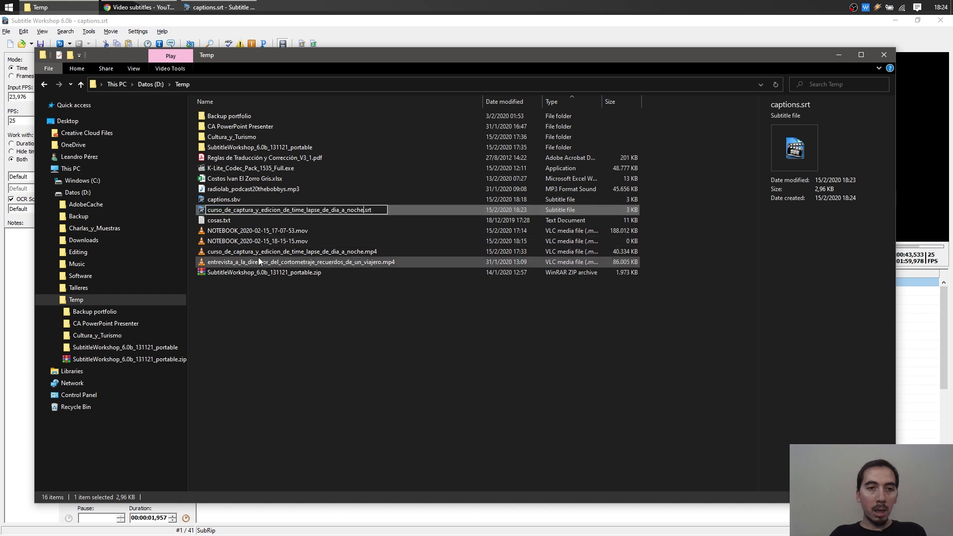
click(293, 308)
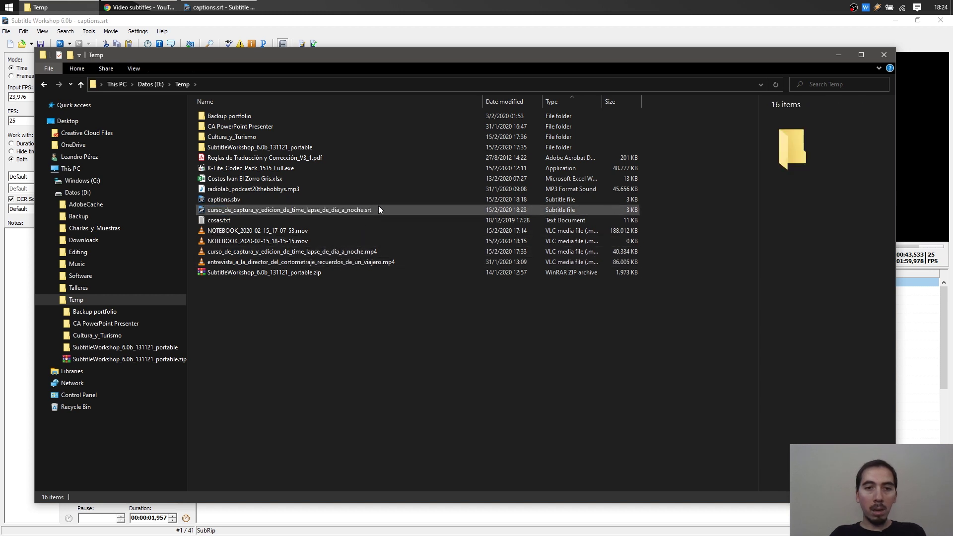
Undo the last rename of the SRT subtitle file and clear the file selection.
key(ctrl+z)
click(312, 307)
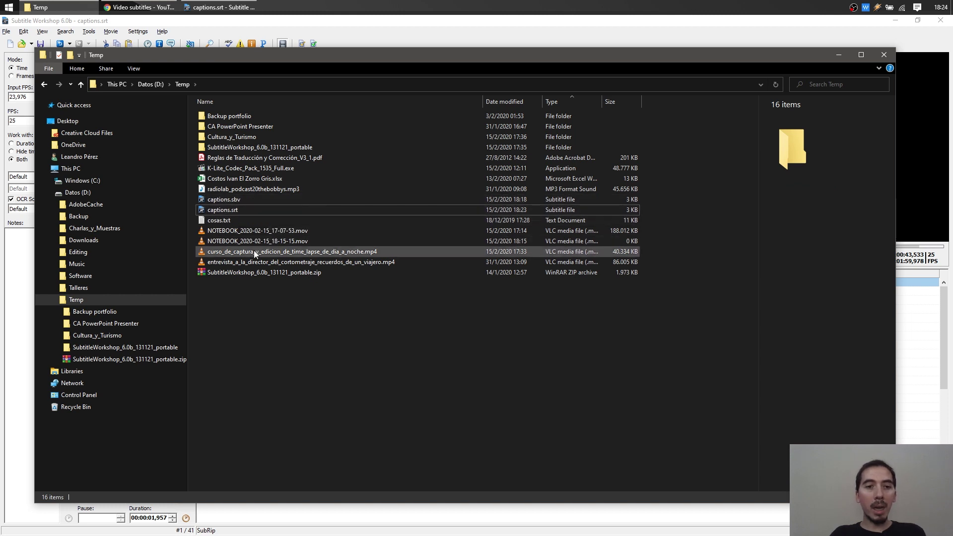
click(322, 252)
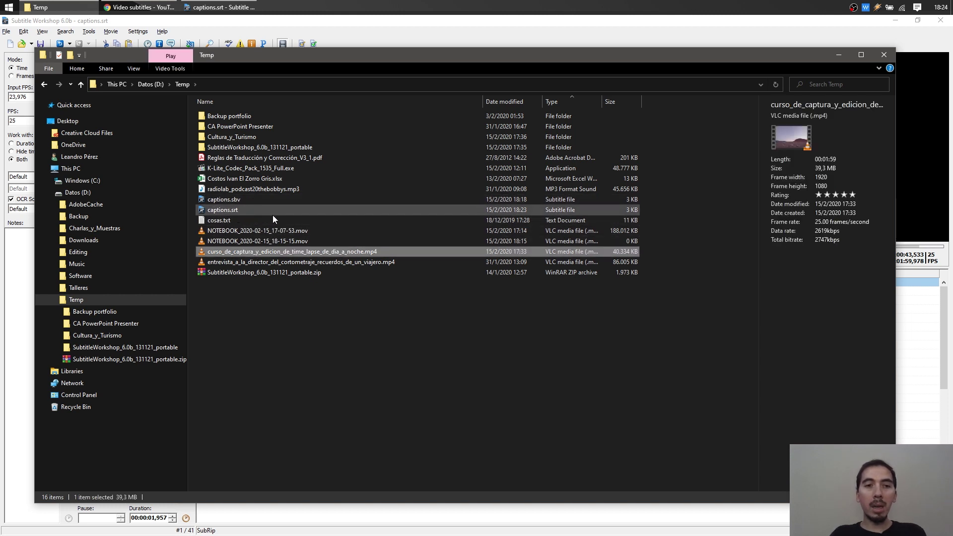
click(331, 315)
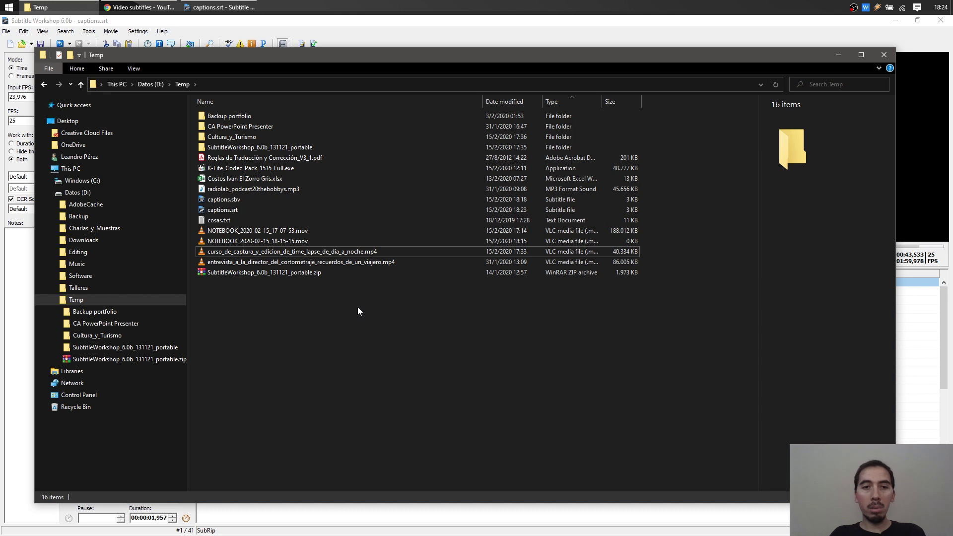